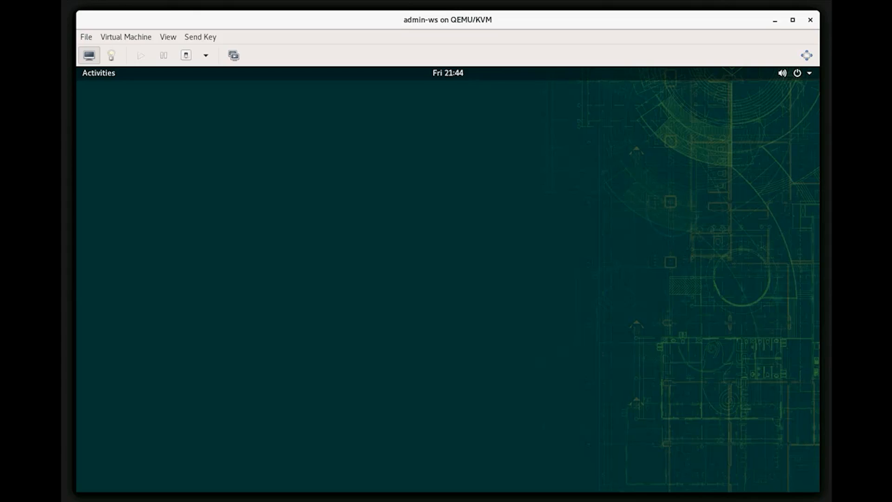
In the terminal, log into ex-proxy1.lan30.example.com as root over SSH
left_click(100, 77)
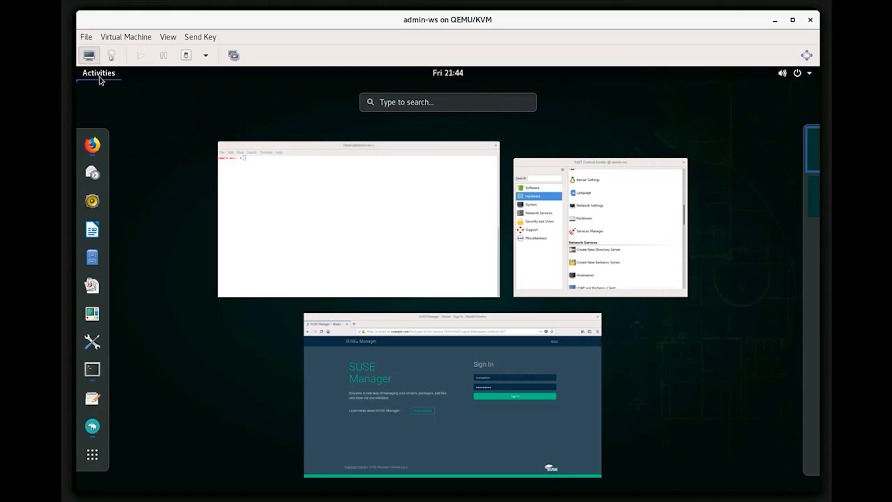
left_click(363, 268)
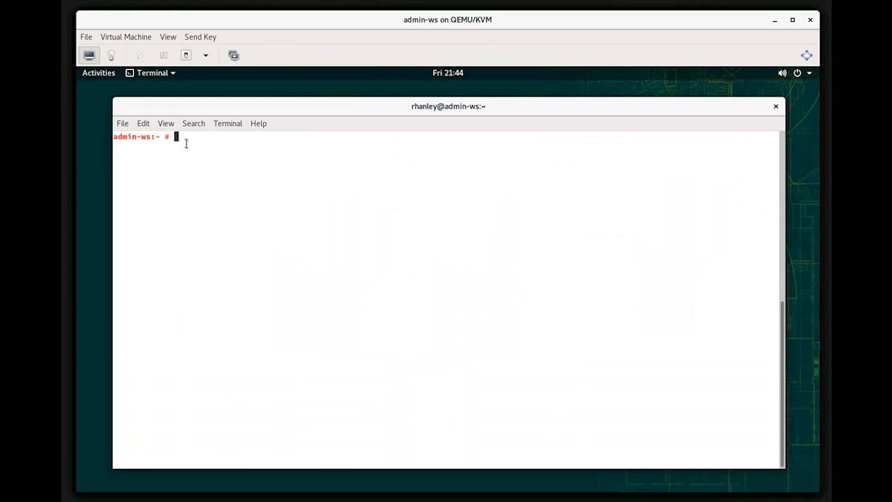
type("clear")
key("Up")
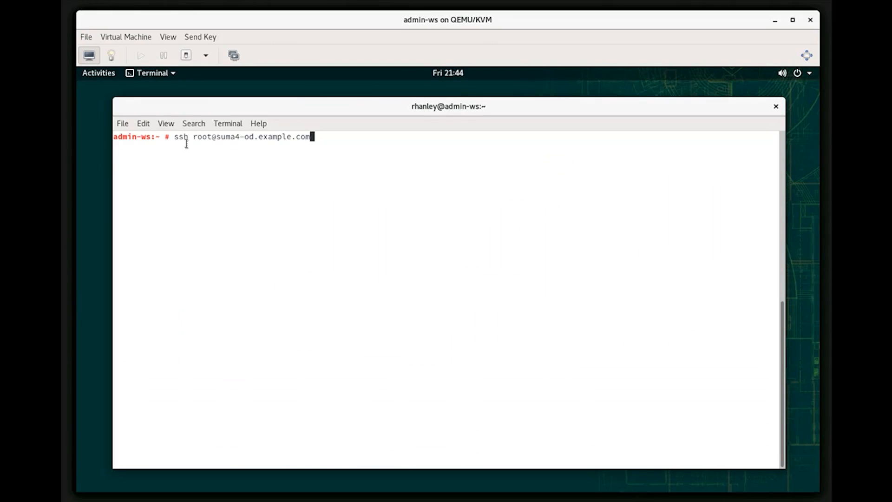
key("Up")
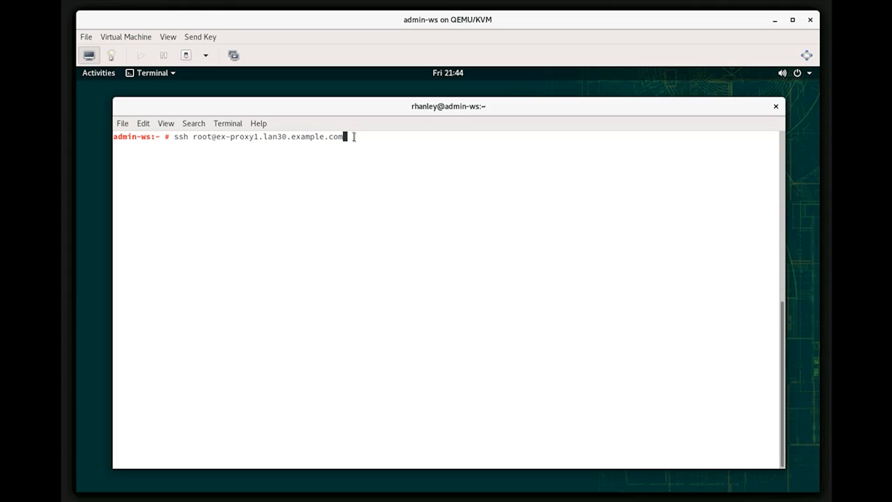
key("Return")
key("Return")
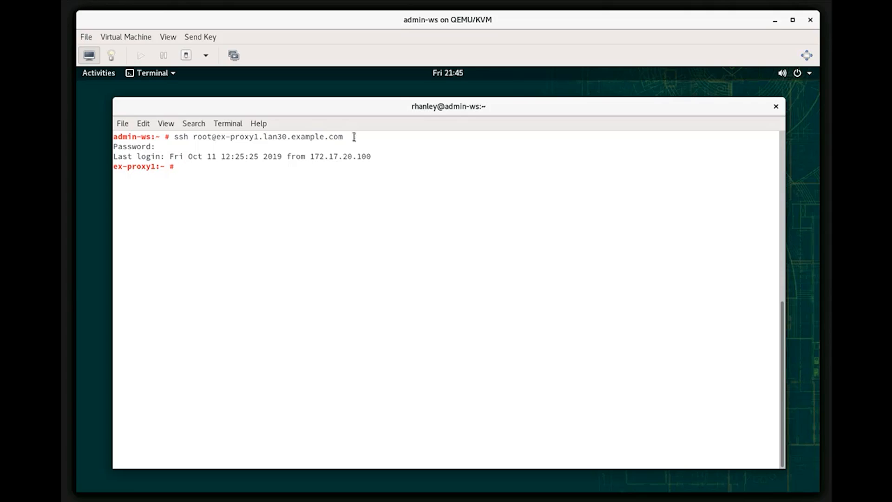
Ping suma4-od.example.com from the proxy and confirm 7 of 7 replies with 0% packet loss
type("exit")
key("Up")
key("Up")
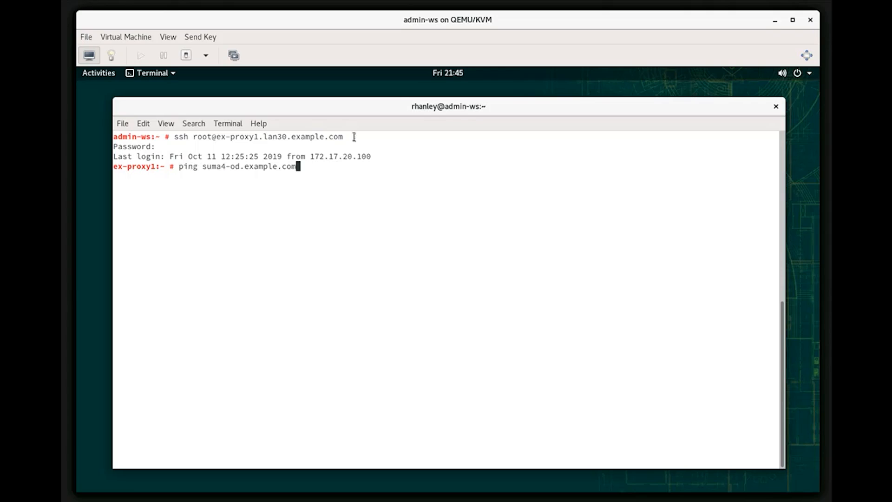
key("Return")
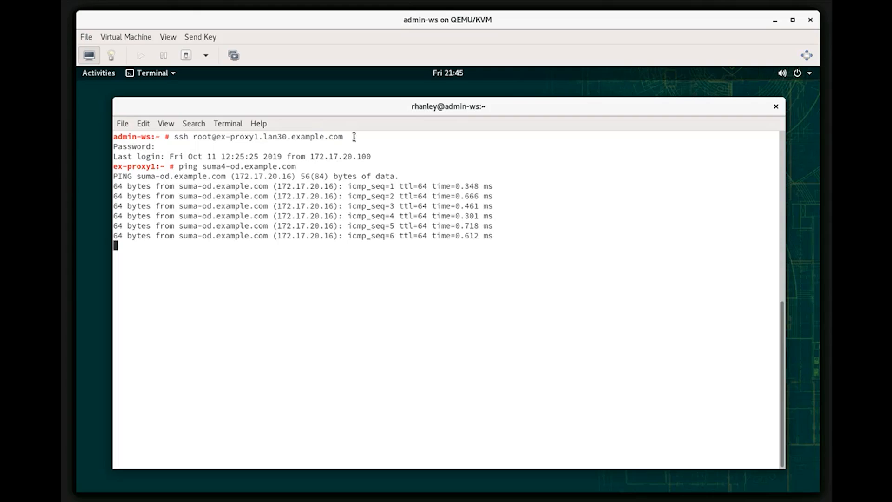
key("ctrl+c")
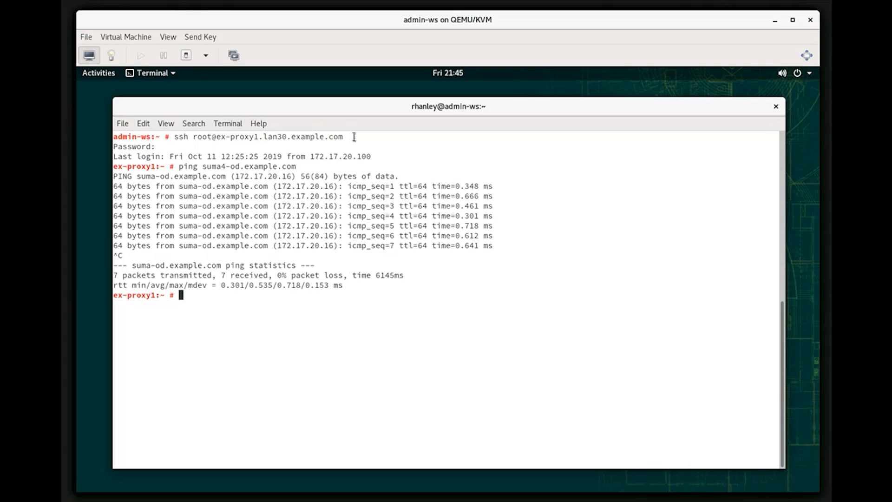
Run timedatectl on ex-proxy1 and check that network time is on and NTP is synchronized
key("Up")
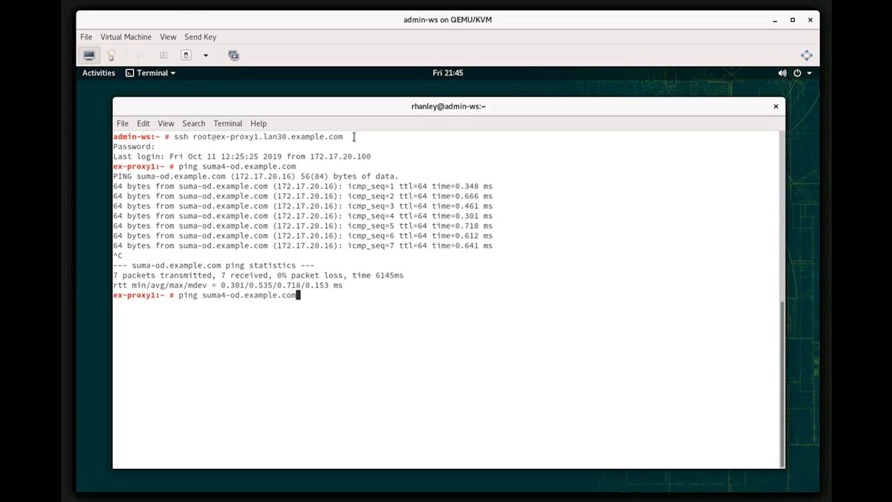
key("Down")
type("exit")
key("Up")
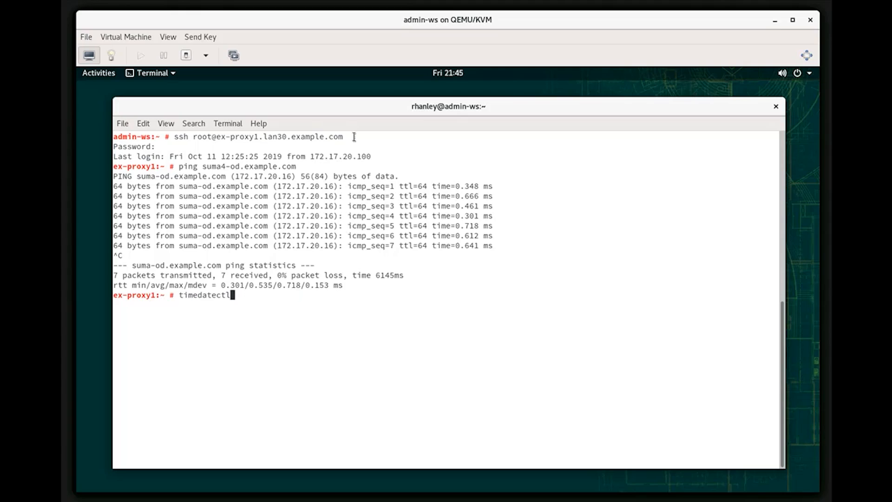
key("Return")
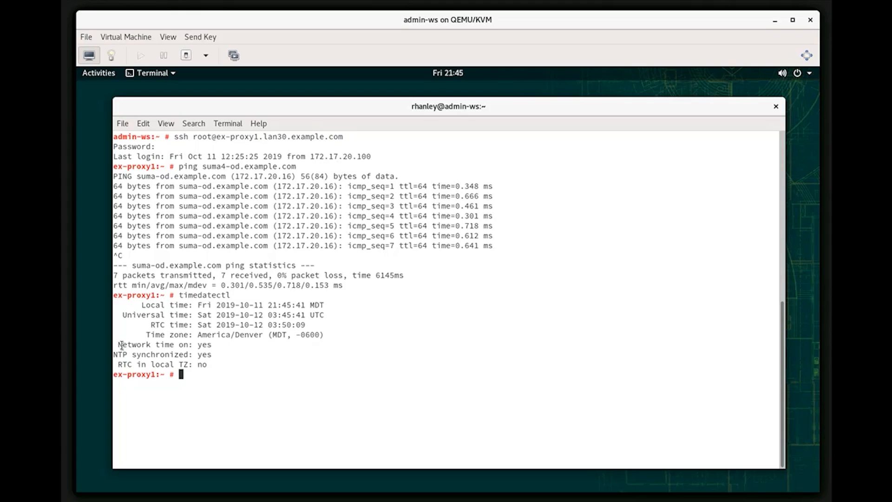
left_click_drag(119, 345, 212, 356)
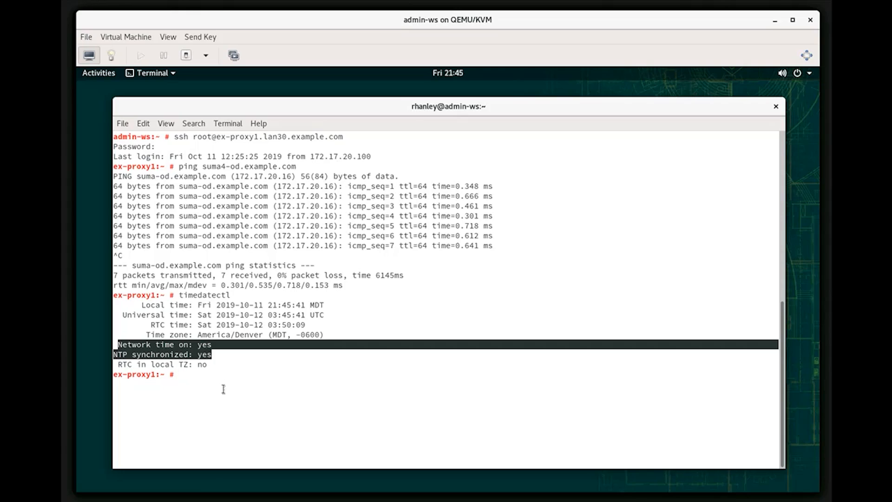
left_click(192, 376)
type("ex")
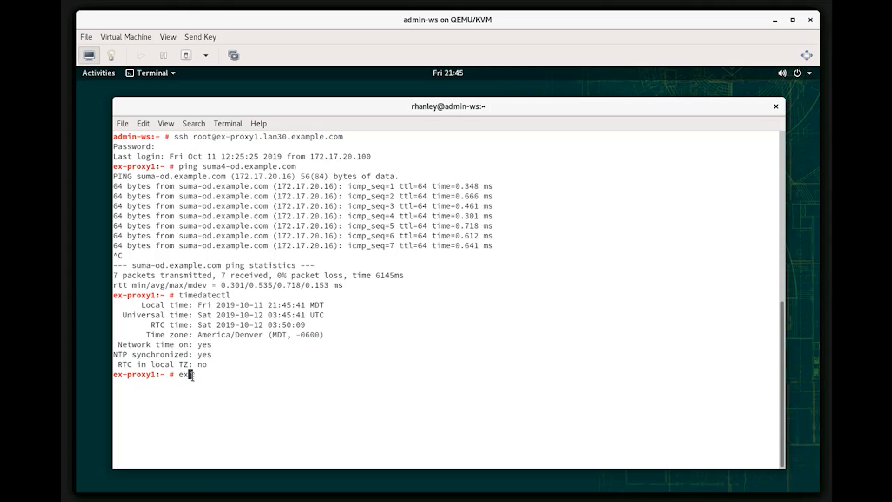
type("it")
key("Return")
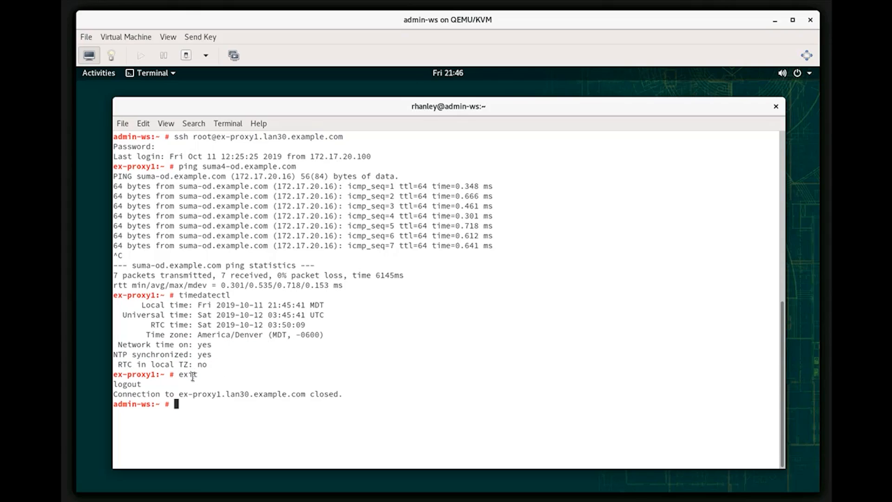
key("ctrl+shift+v")
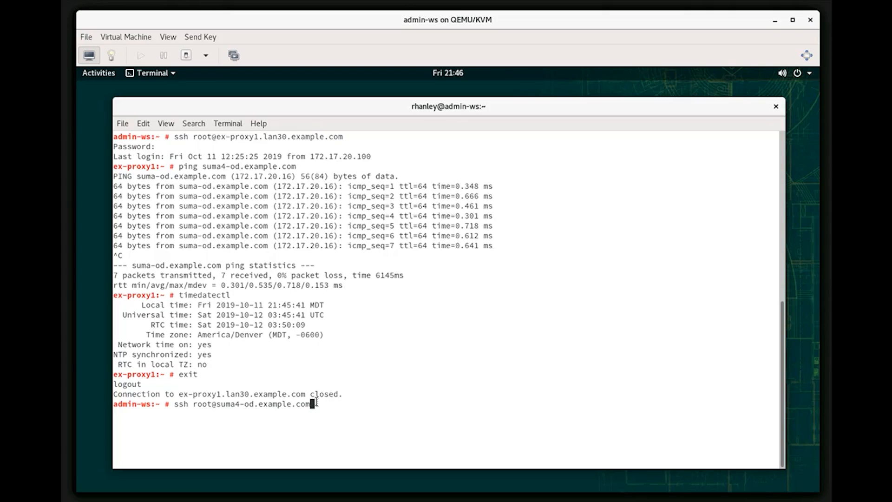
Log into suma4-od as root and ping ex-proxy1.lan30.example.com, getting 7/7 replies with 0% loss
key("Return")
key("Return")
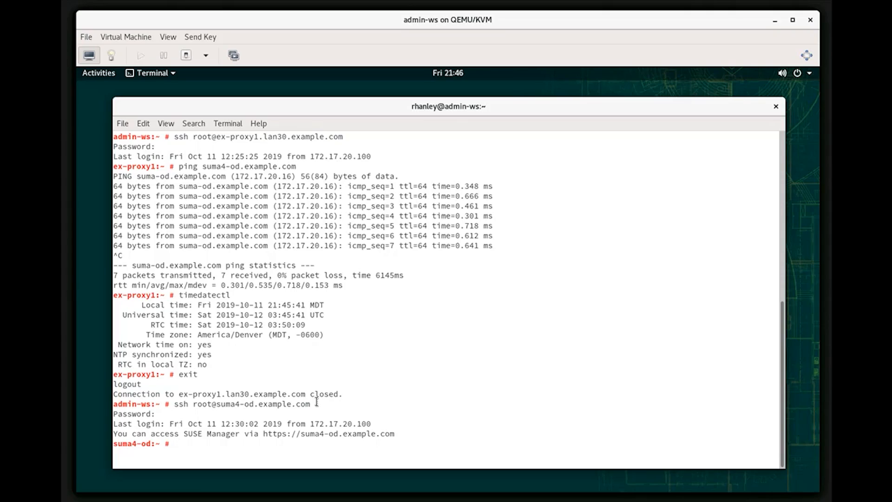
type("timedatectl")
key("Up")
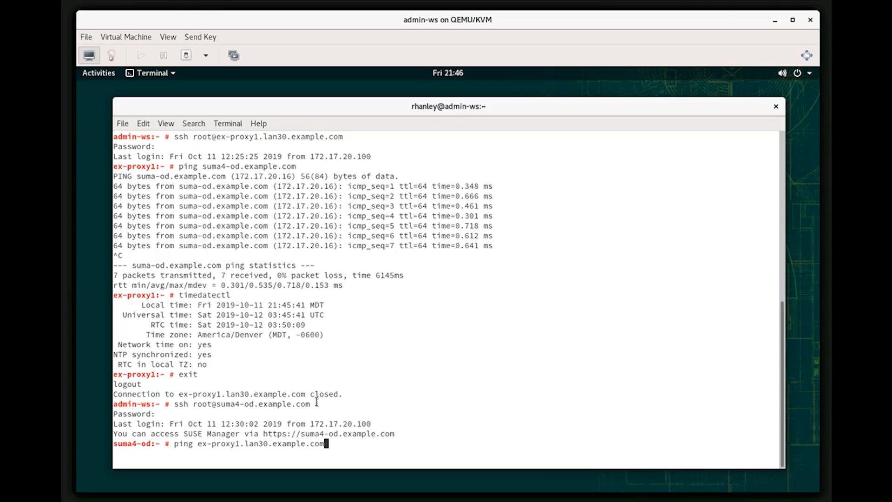
key("Return")
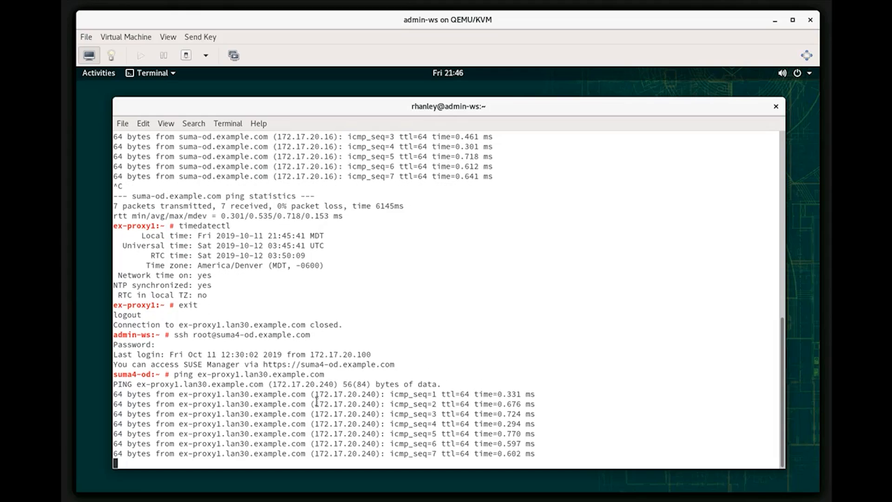
key("ctrl+c")
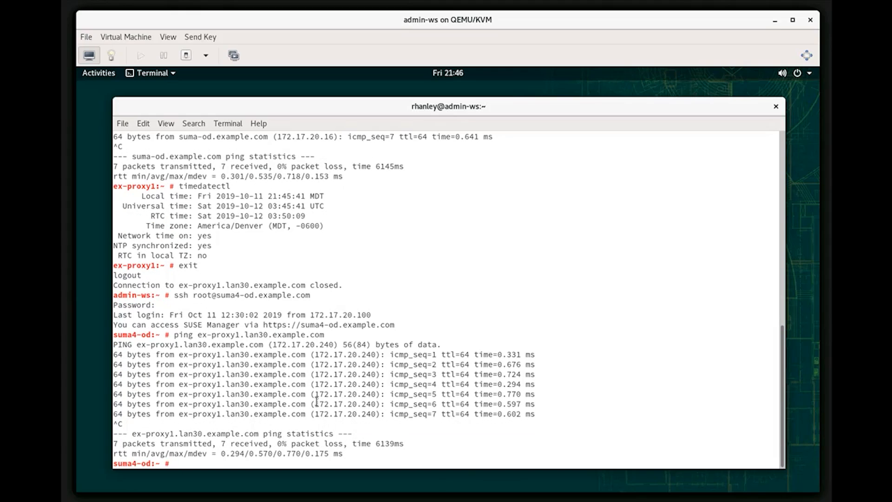
Run timedatectl on suma4-od to confirm NTP is synchronized
key("Up")
key("ctrl+u")
type("timedatectl")
key("Return")
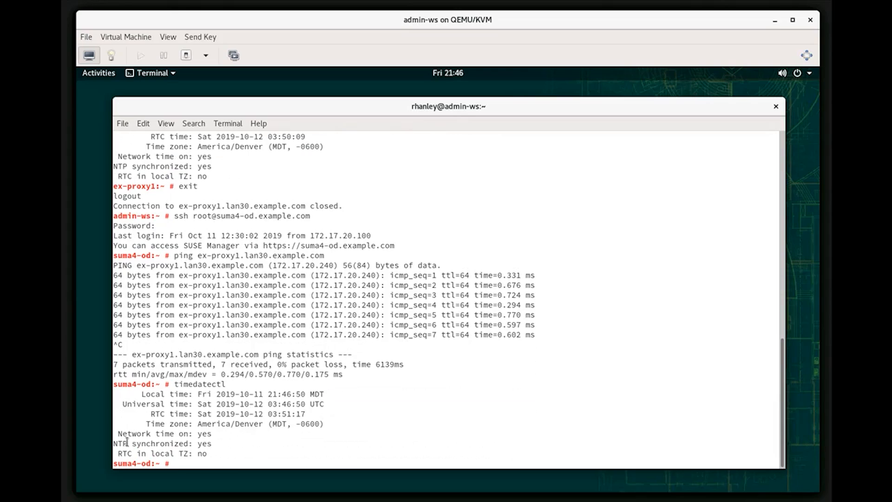
left_click_drag(118, 437, 228, 447)
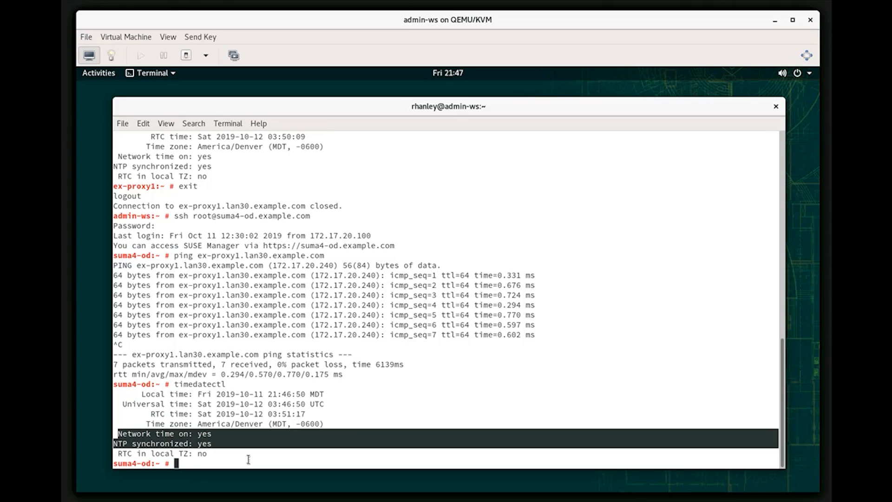
left_click(249, 460)
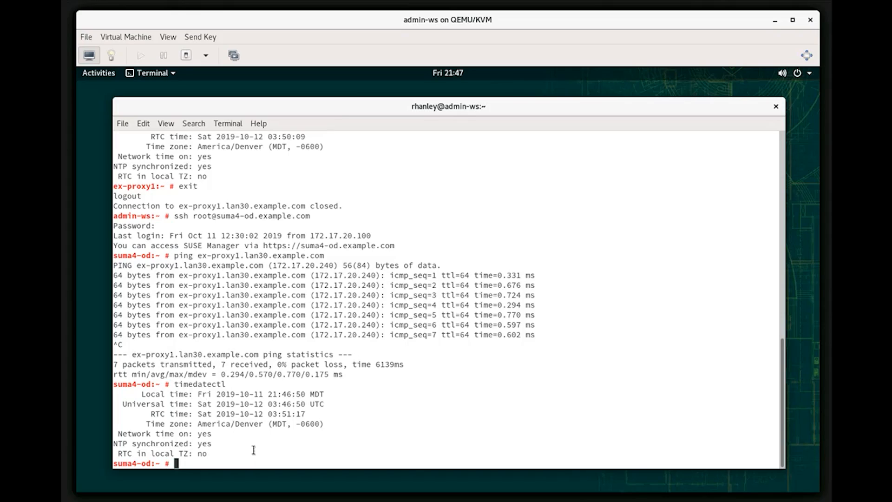
Minimize the terminal, sign in to SUSE Manager in the browser, and open Systems > System Groups
right_click(328, 108)
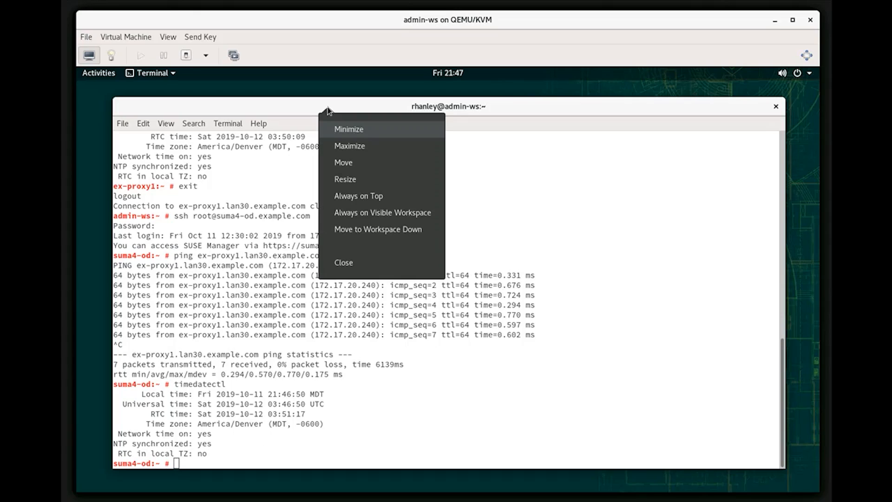
left_click(343, 132)
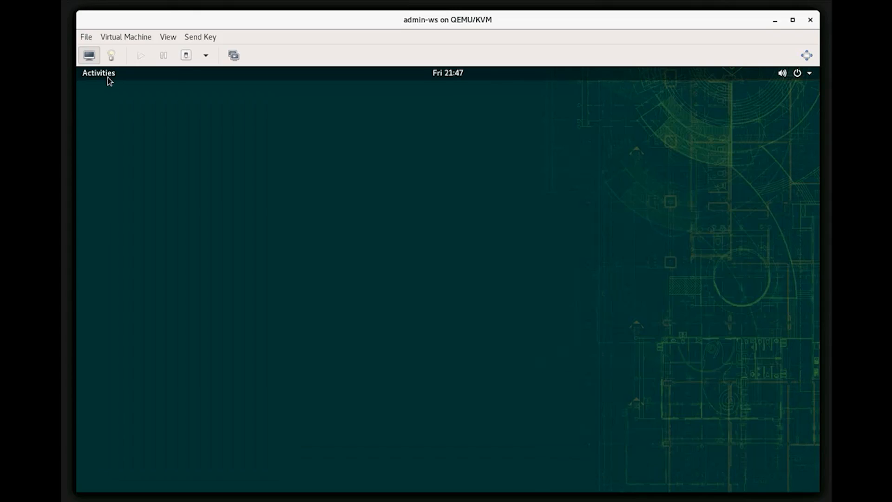
left_click(108, 77)
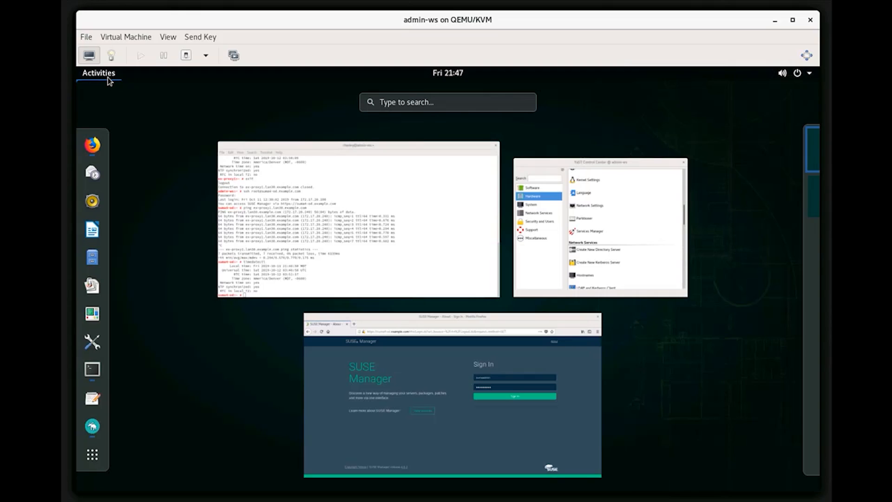
left_click(394, 419)
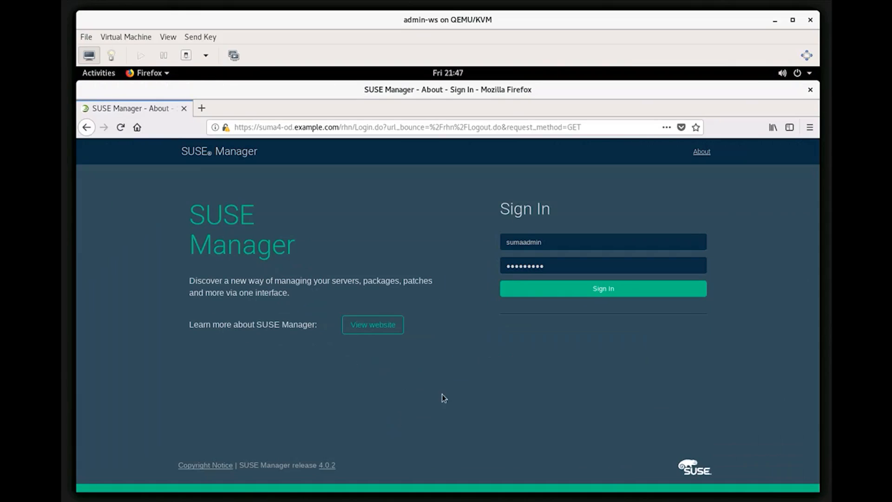
left_click(539, 296)
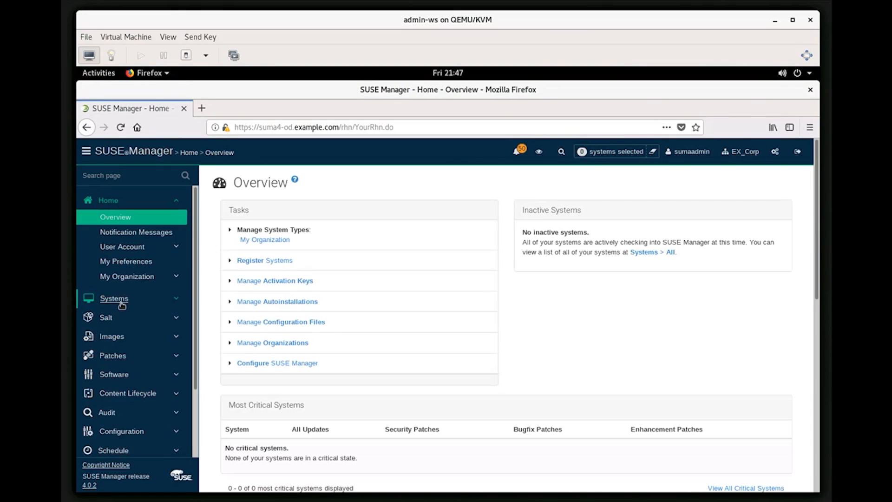
left_click(120, 303)
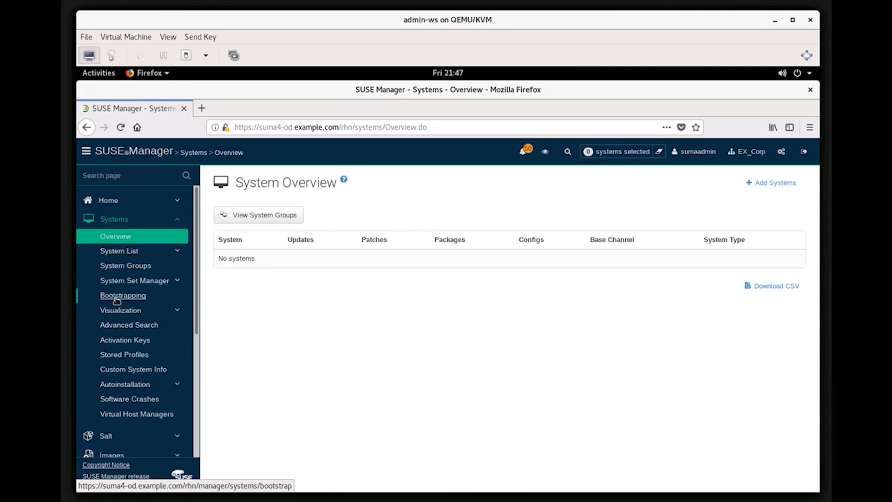
left_click(113, 272)
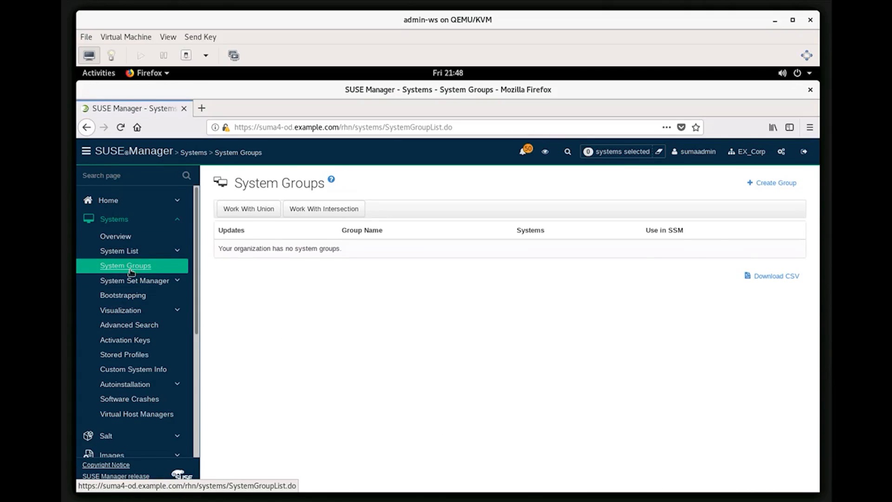
Create group PUMA4_Proxy_Server with description 'Group members are SUSE Manager 4 Proxy Servers.'
left_click(751, 185)
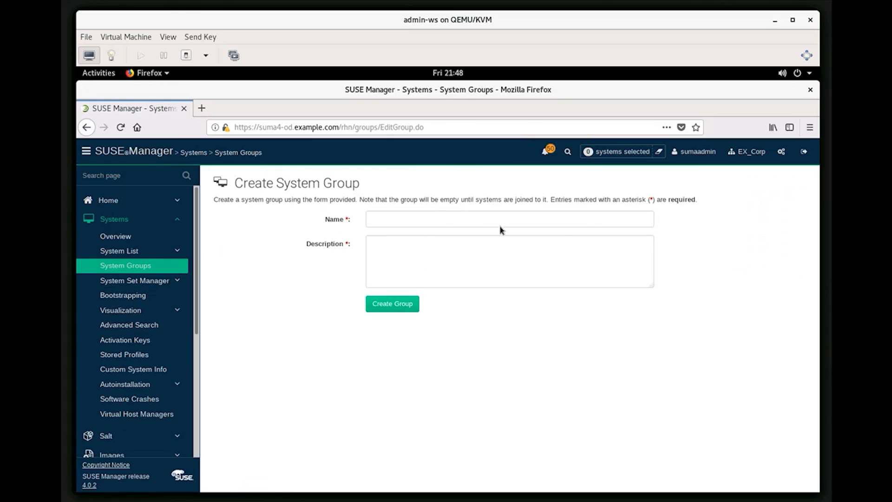
left_click(376, 217)
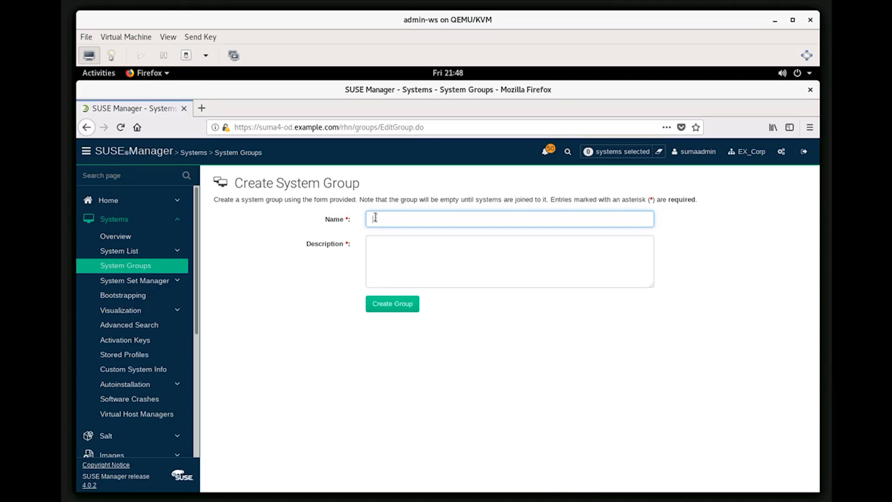
type("d")
type("UMA4_")
type("Proxy_Server")
key("Tab")
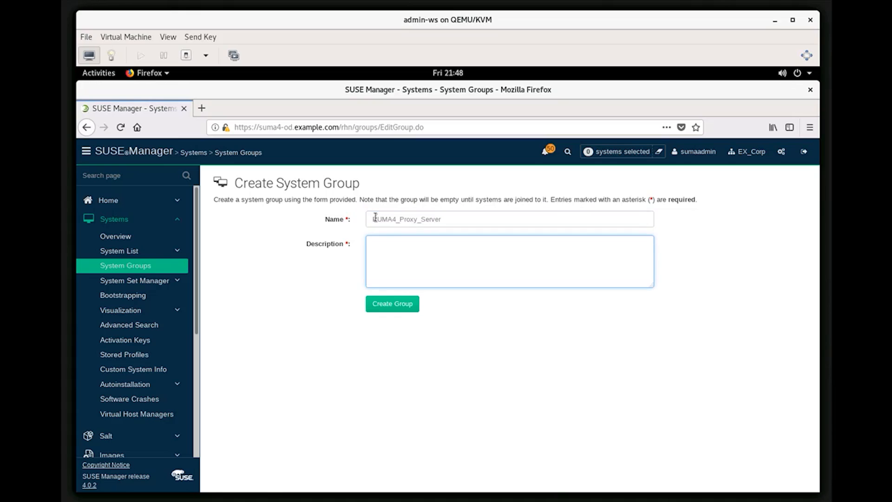
type("Group members are SUSE Manager 4 Proxy Servers.")
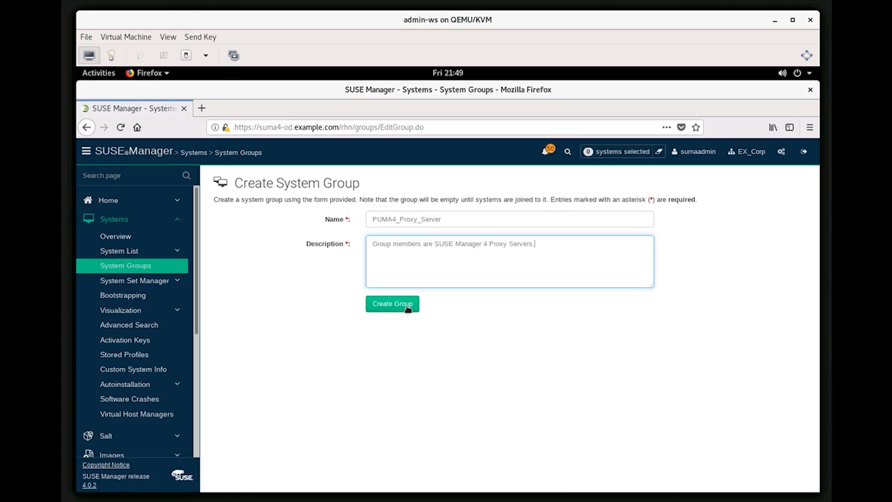
left_click(407, 307)
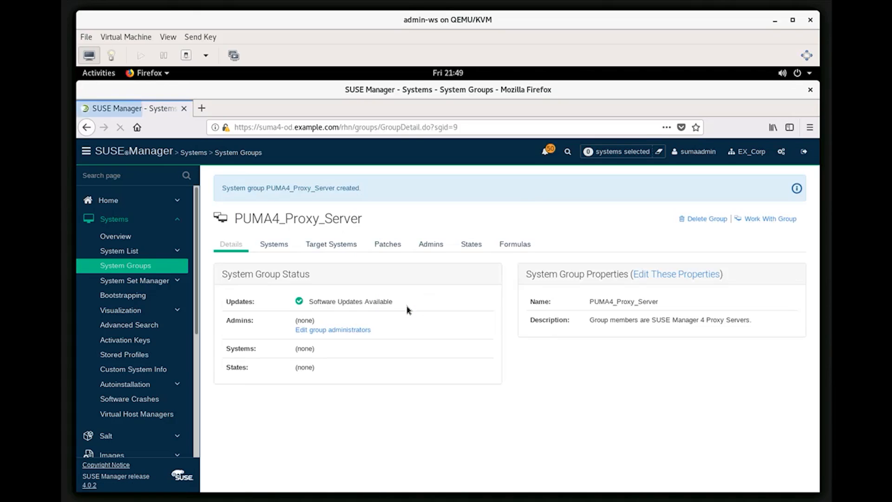
Go back to the System Overview page, which shows no registered systems
left_click(119, 250)
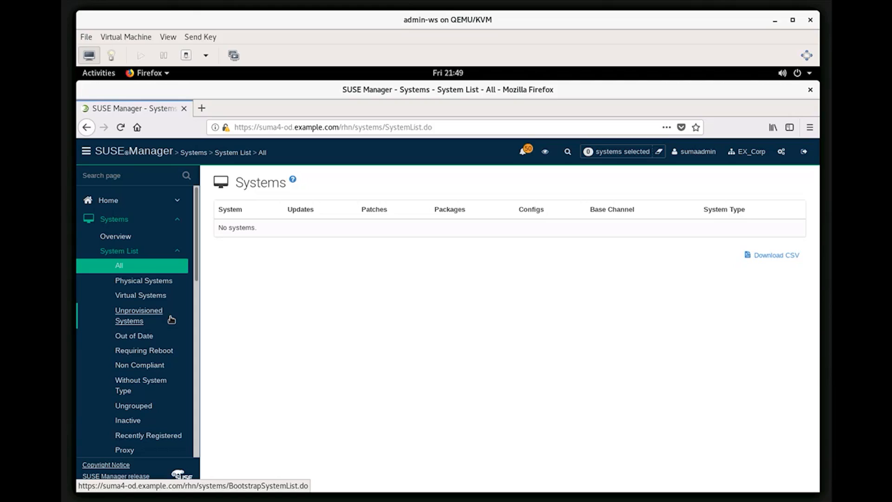
left_click(147, 252)
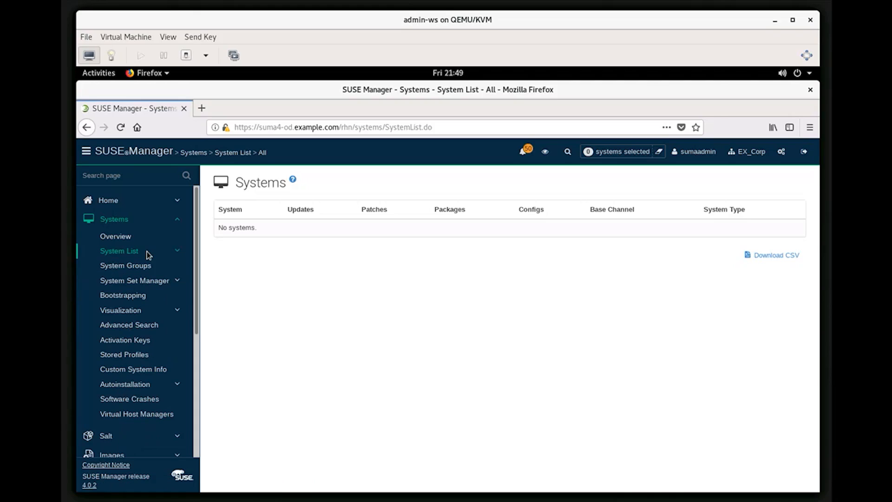
left_click(121, 222)
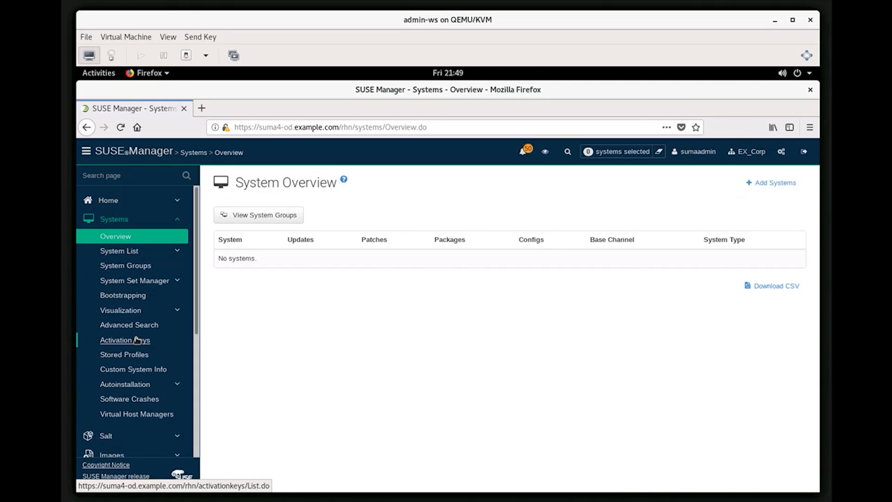
Start an activation key described 'Activation Key used for Proxy Servers running SLES 15 SP1' with key proxy_key_sles-15-sp1
left_click(137, 345)
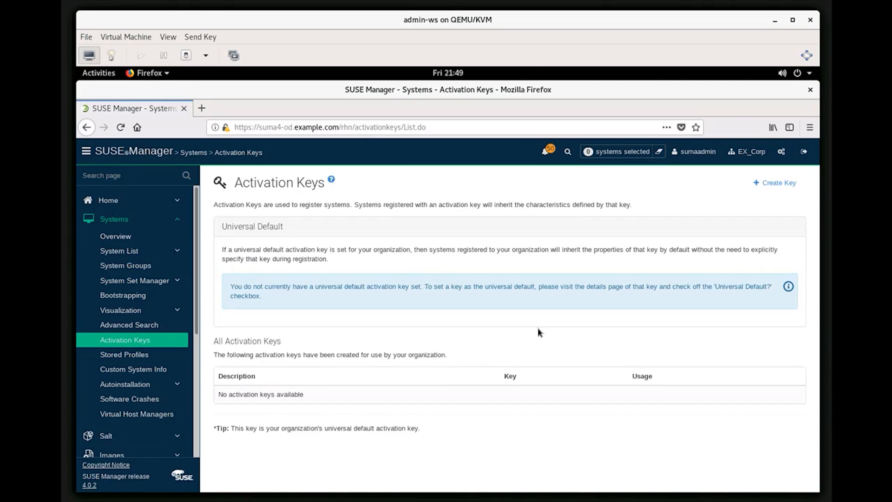
left_click(757, 185)
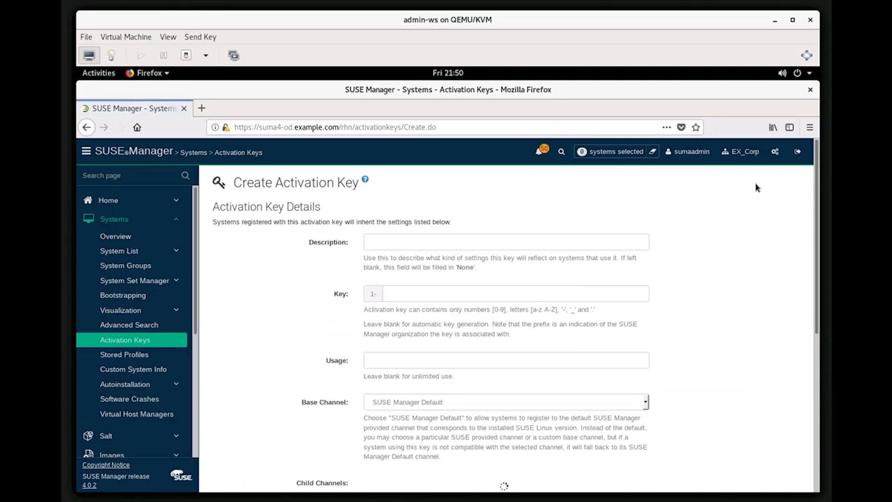
left_click(413, 241)
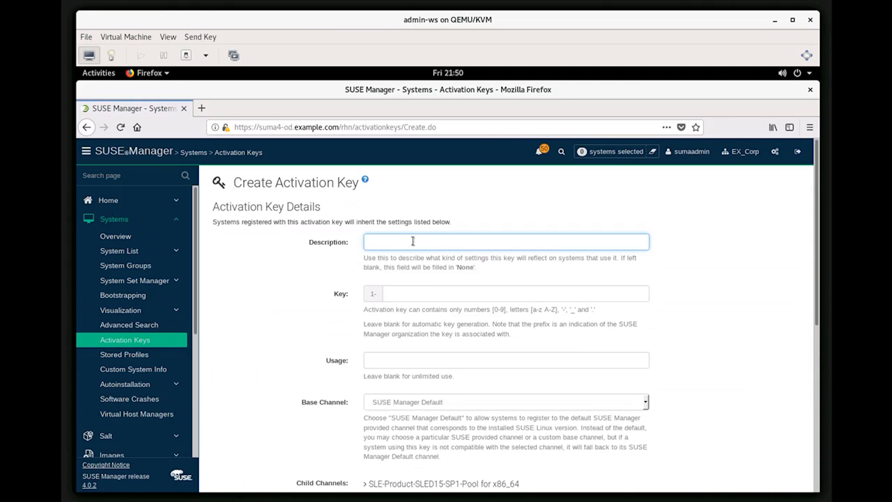
type("Activation Key used for Proxy Ser")
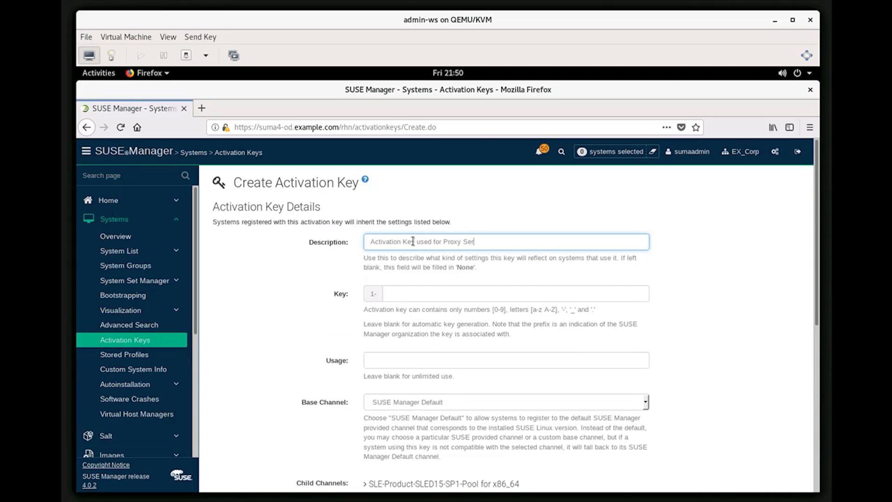
type("vers running SLES 15 SP1")
left_click(402, 294)
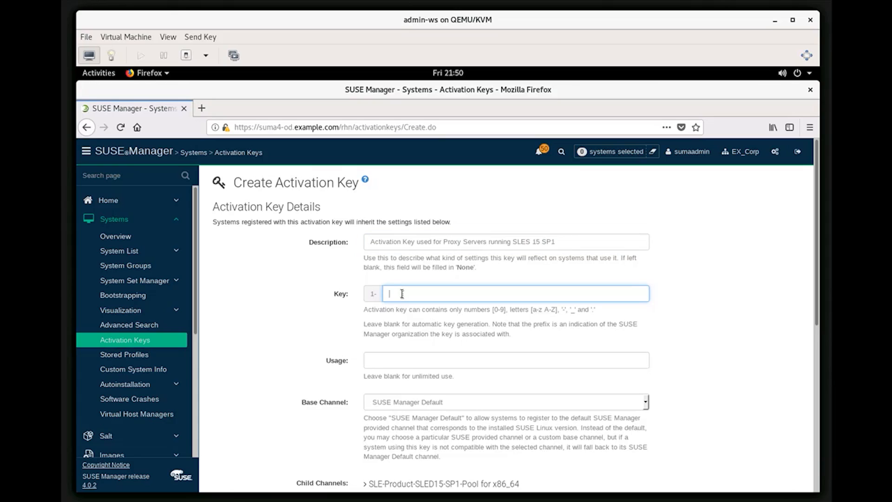
type("p")
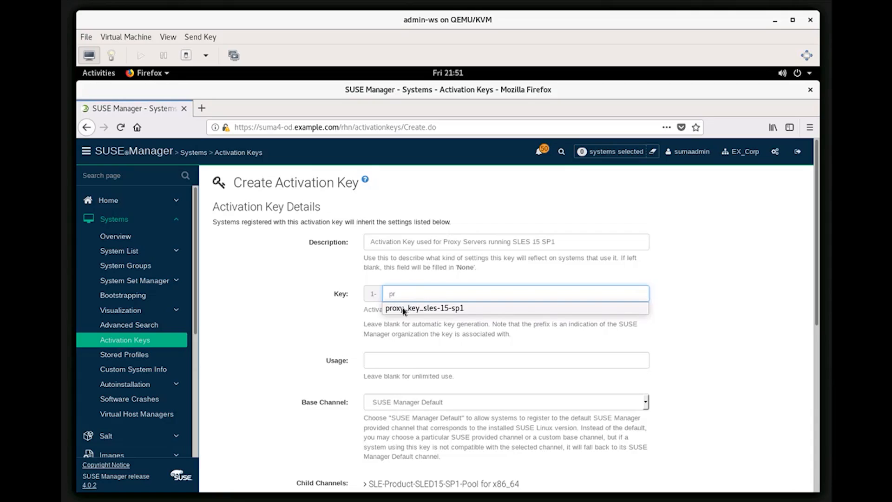
type("r")
left_click(404, 308)
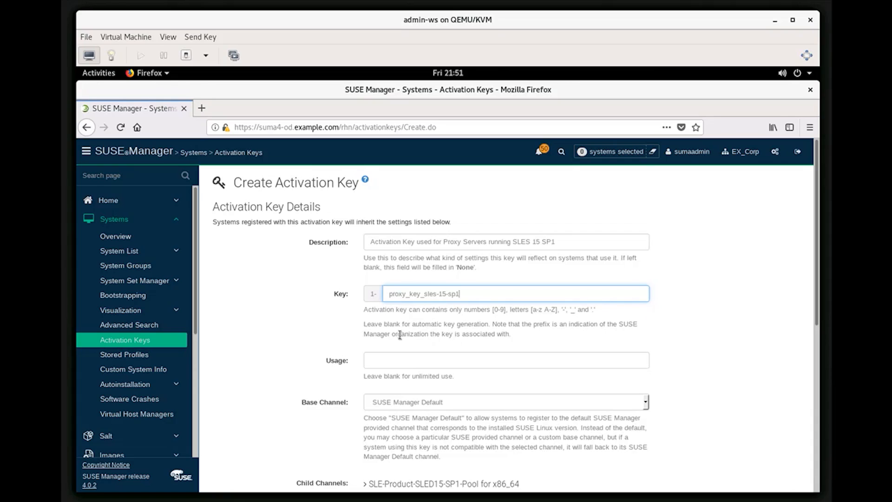
scroll(691, 399, "down", 3)
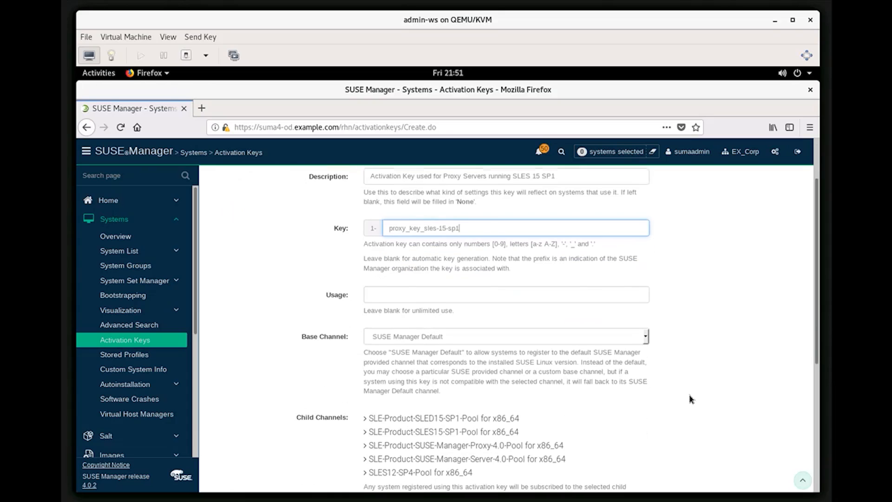
Set base channel SLE-Product-SUSE-Manager-Proxy-4.0-Pool for x86_64, including the proxy updates and all recommended child channels
left_click(646, 337)
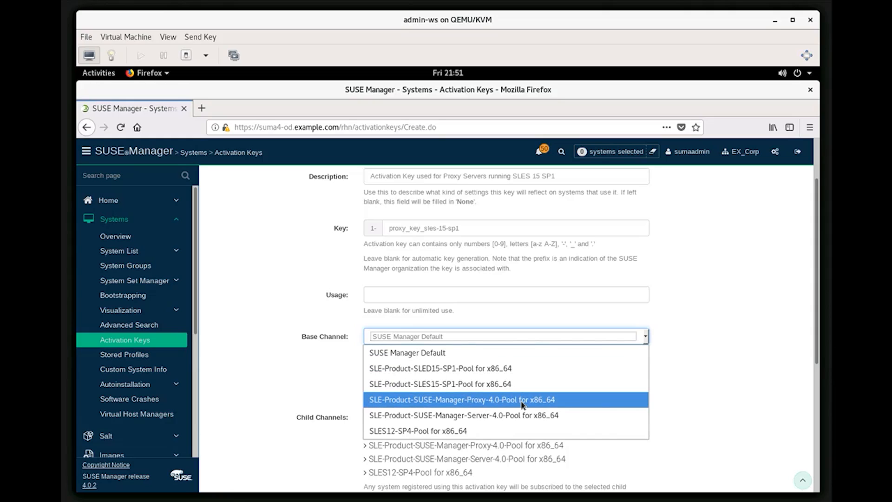
left_click(523, 405)
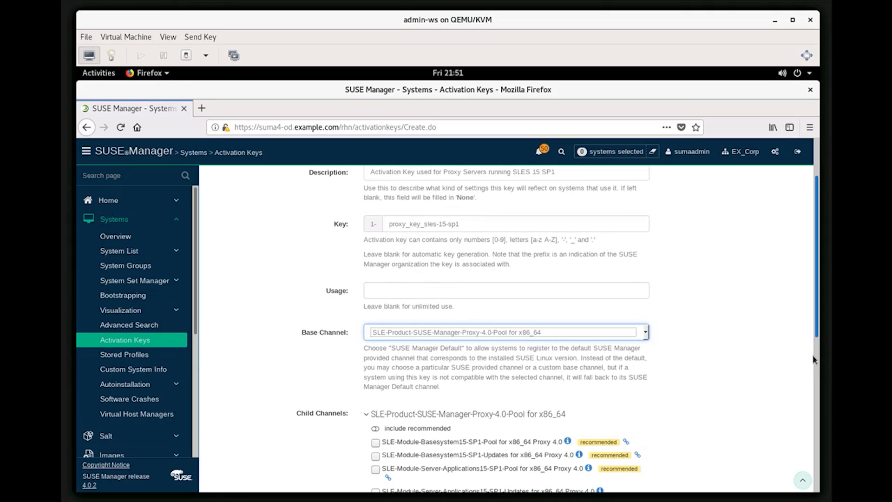
scroll(807, 399, "down", 2)
scroll(807, 398, "down", 5)
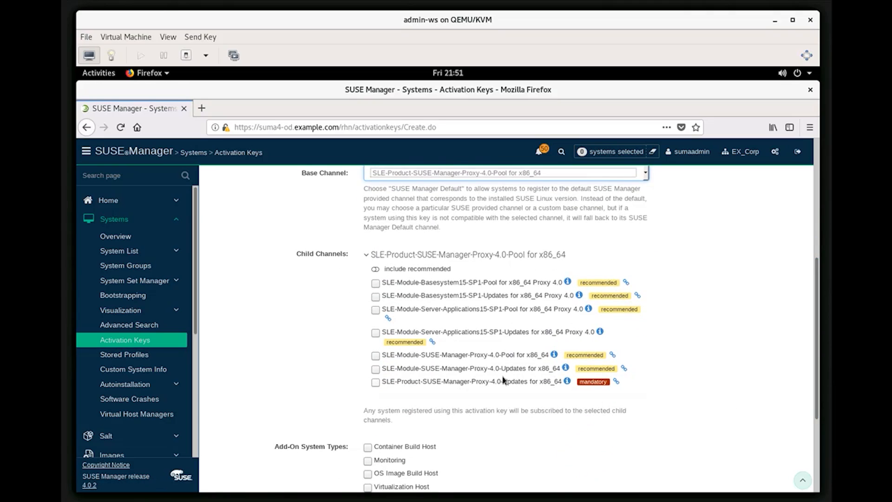
left_click(376, 383)
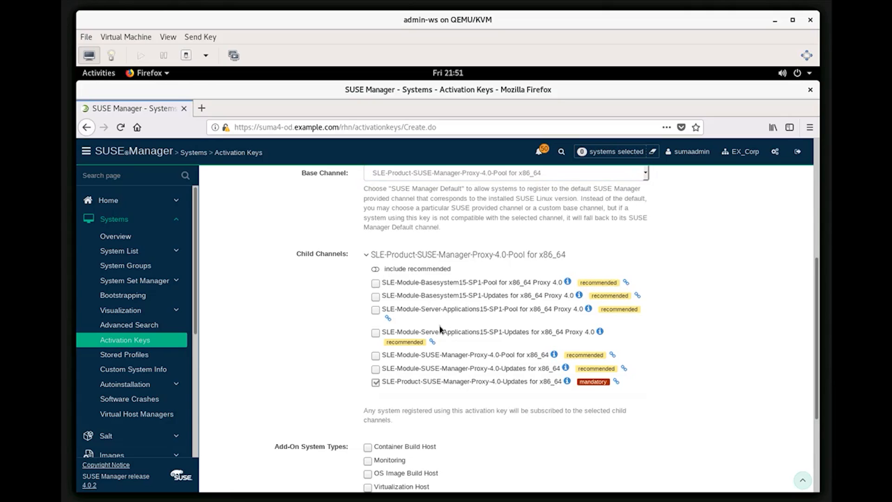
left_click(376, 270)
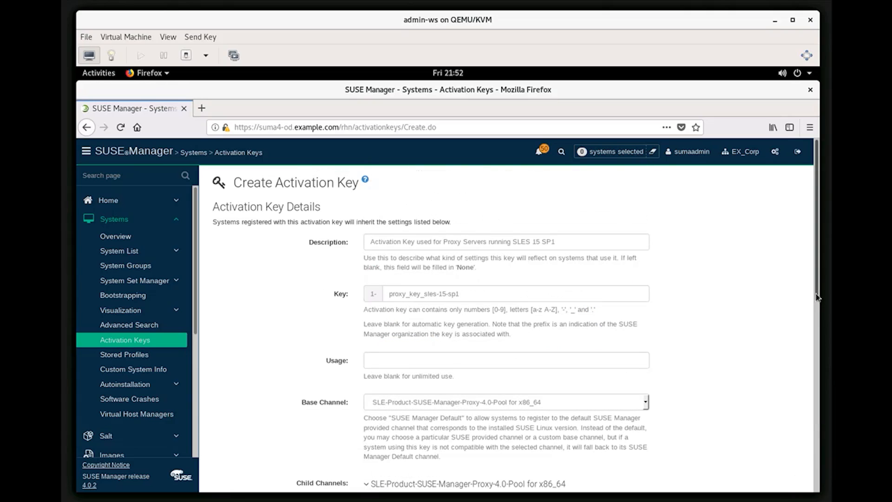
scroll(818, 316, "down", 3)
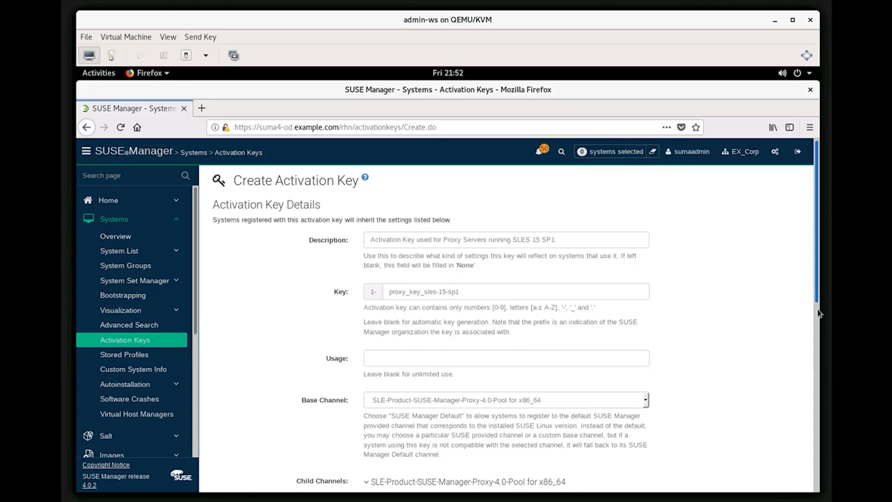
scroll(819, 335, "down", 6)
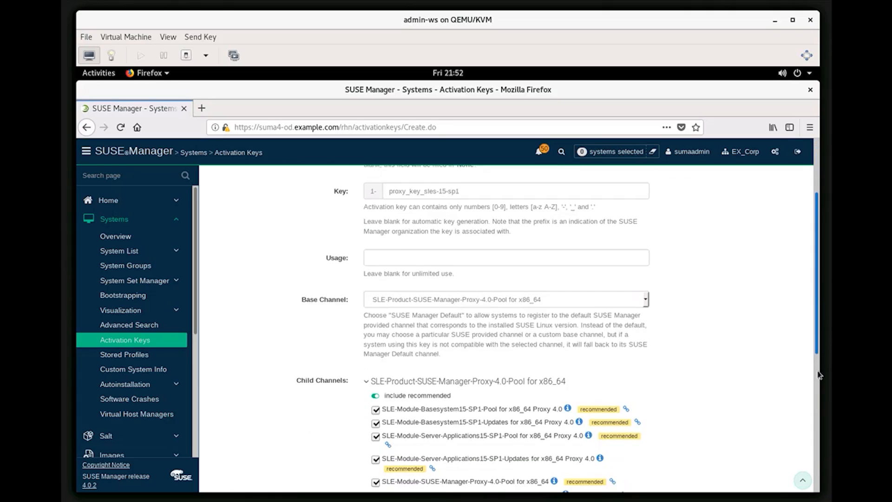
scroll(819, 427, "down", 5)
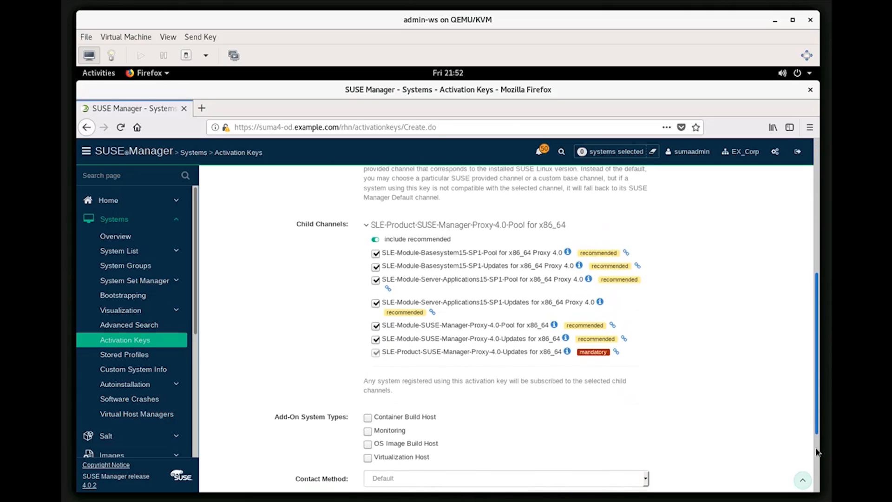
scroll(817, 473, "down", 3)
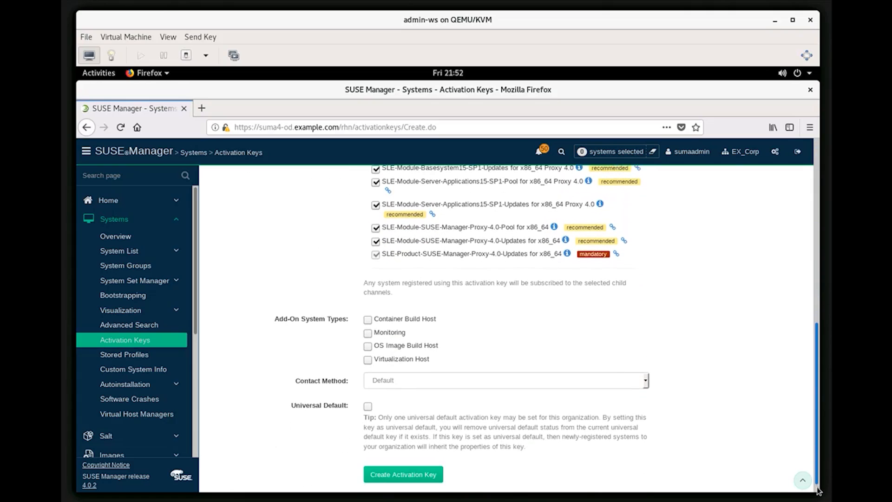
Create the proxy_key_sles-15-sp1 key, join it to PUMA4_Proxy_Server, and view the System Groups list
left_click(411, 466)
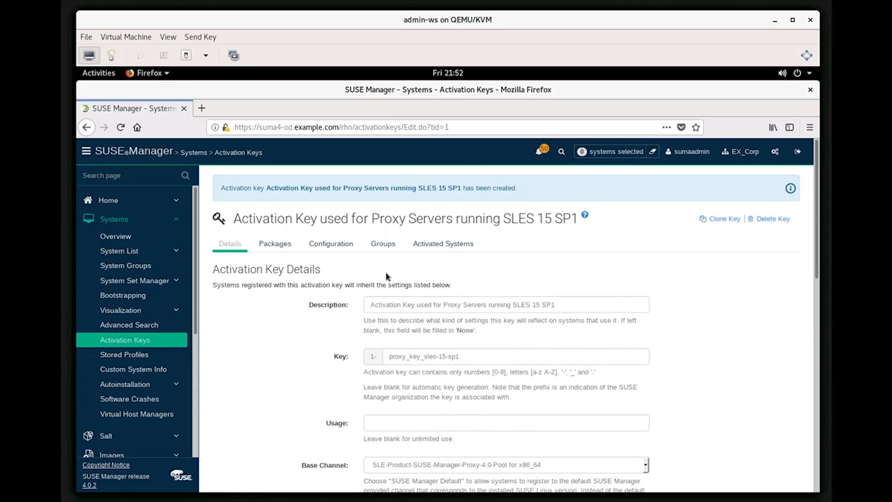
left_click(382, 249)
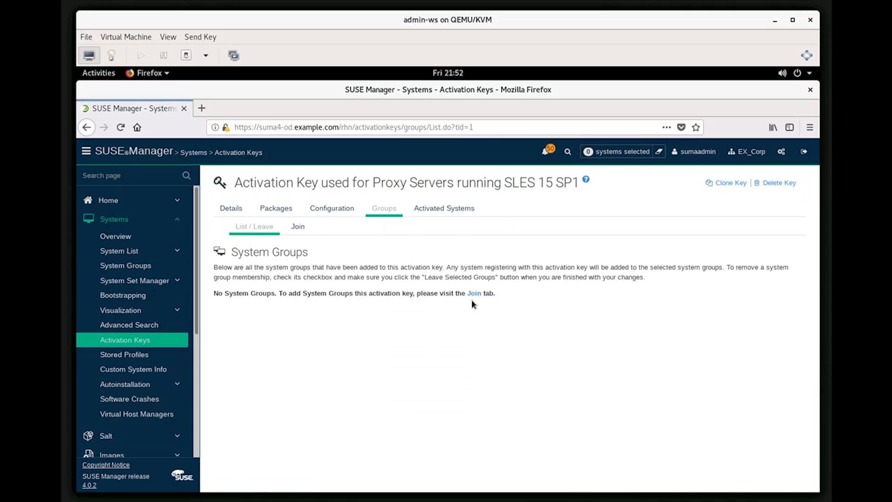
left_click(298, 226)
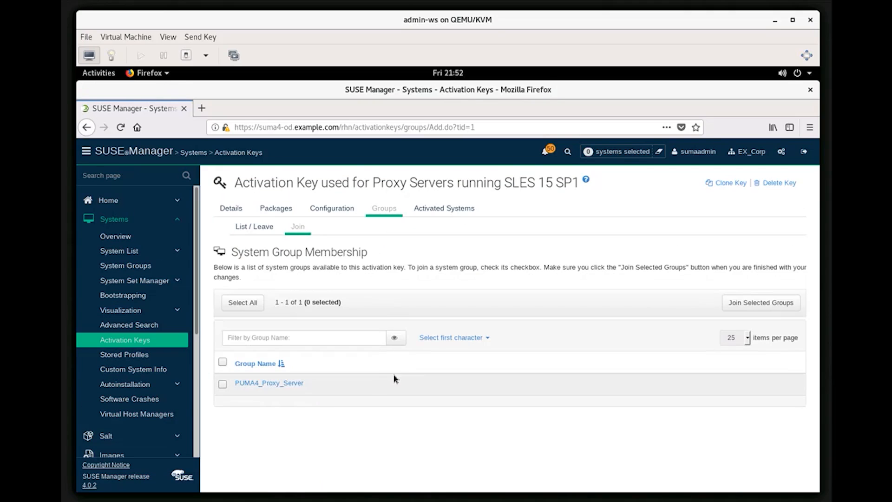
left_click(222, 384)
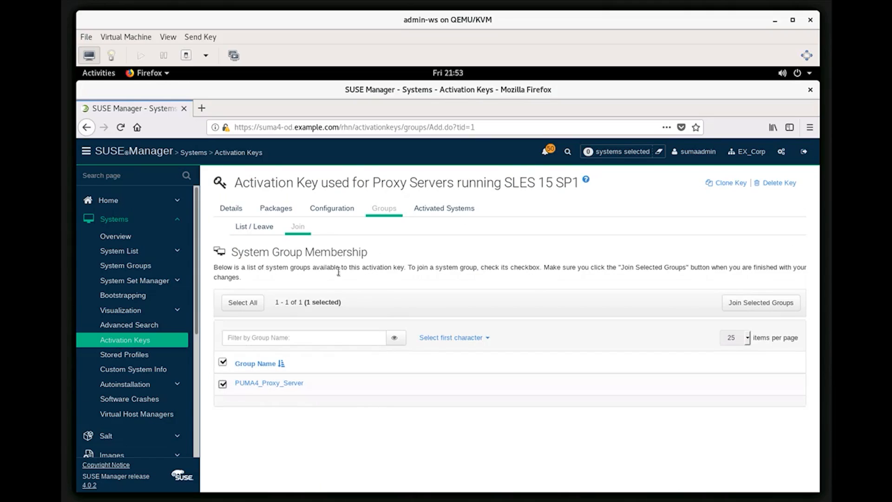
left_click(753, 304)
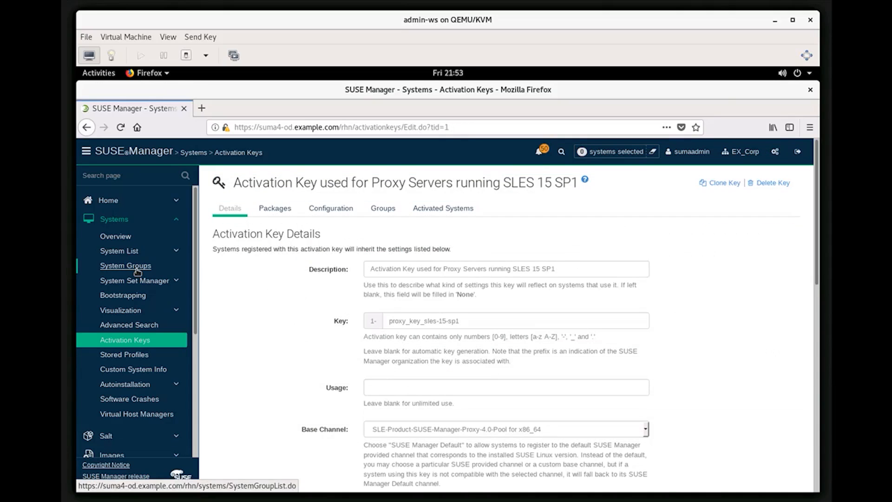
left_click(137, 266)
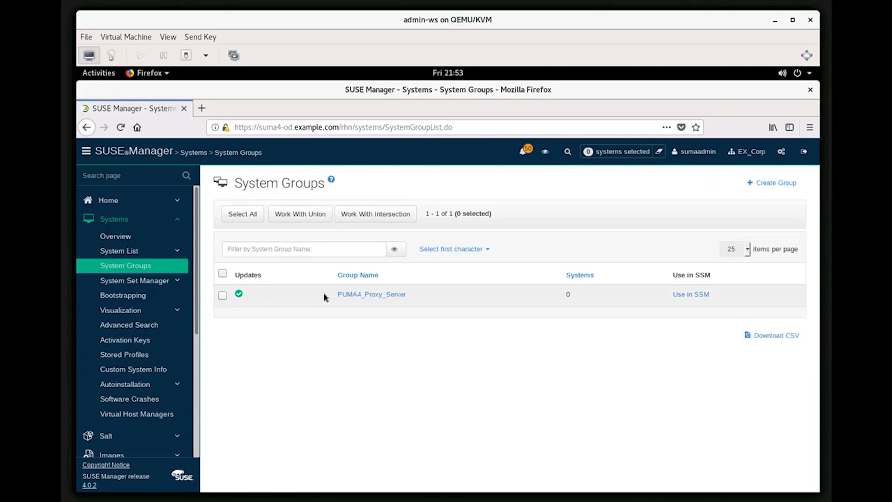
Edit group PUMA4_Proxy_Server, change its name to SUMA4_Proxy_Server, and update it
left_click(357, 294)
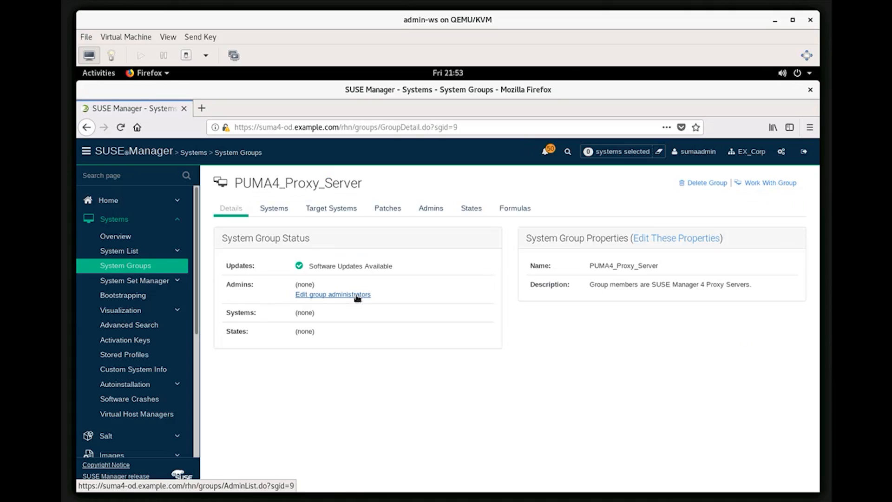
left_click(662, 241)
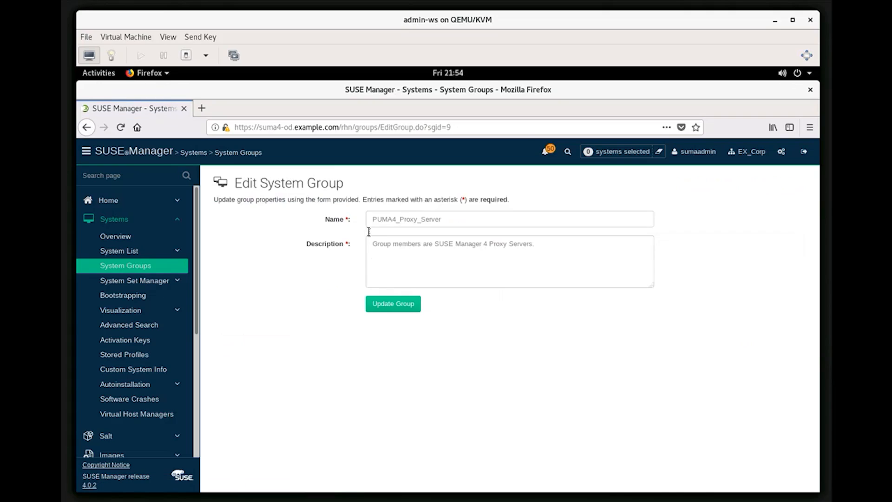
left_click(382, 223)
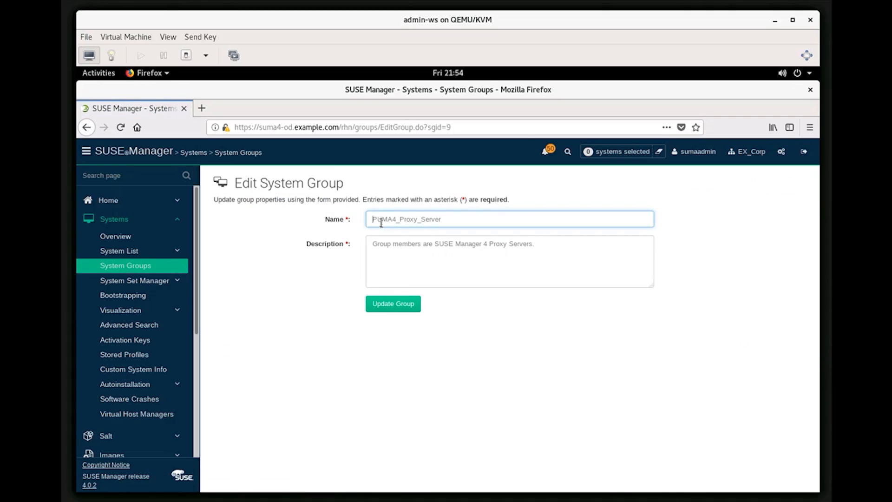
type("S")
key("Delete")
left_click(399, 305)
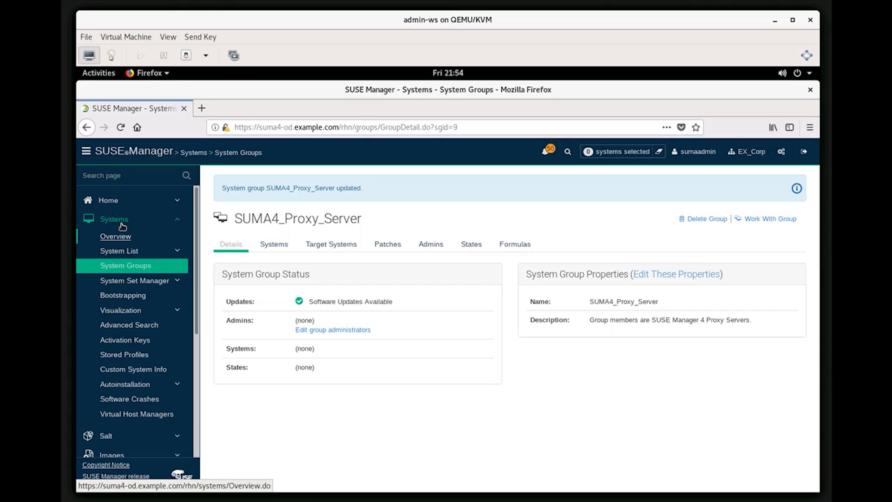
On the Bootstrapping page, enter host ex-proxy1.lan30.example.com
left_click(124, 296)
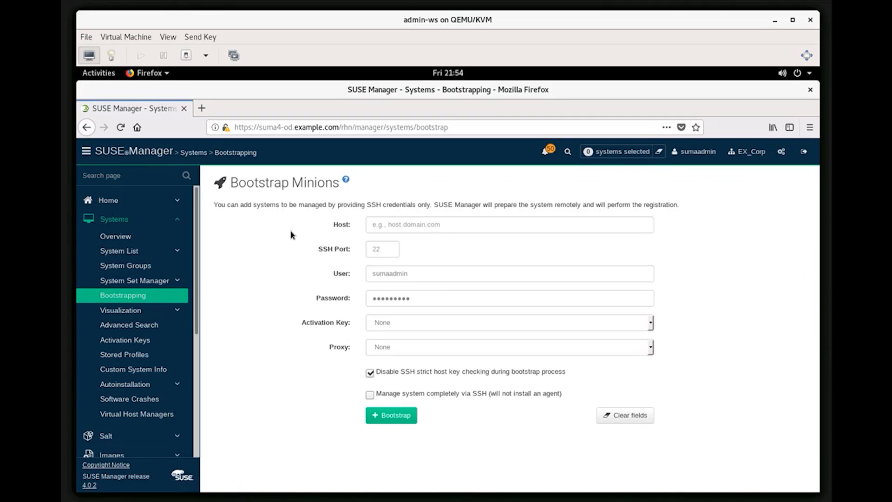
left_click(370, 229)
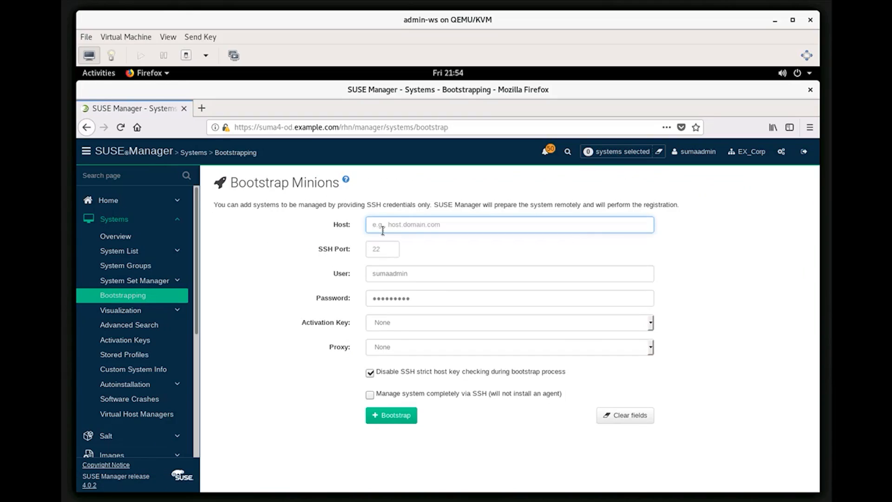
type("ex-proxy1.lan30.example.com")
Set the SSH user to root and enter the root password
left_click_drag(412, 273, 367, 273)
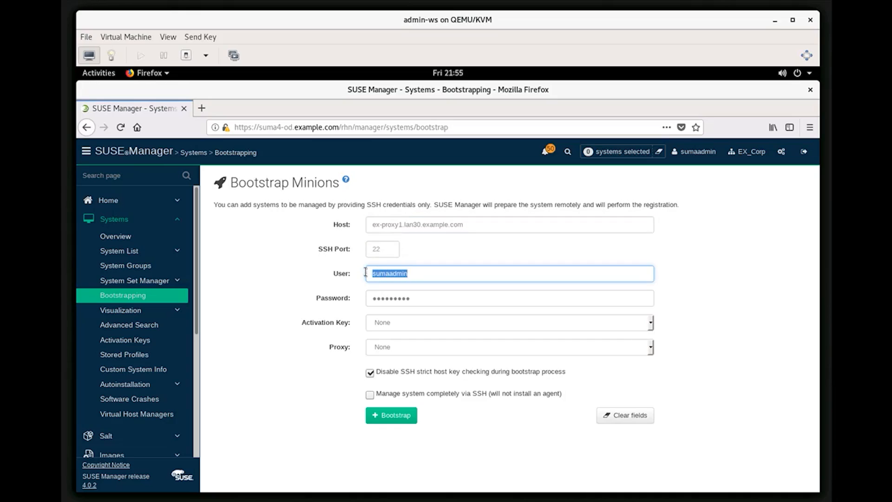
type("root")
key("Tab")
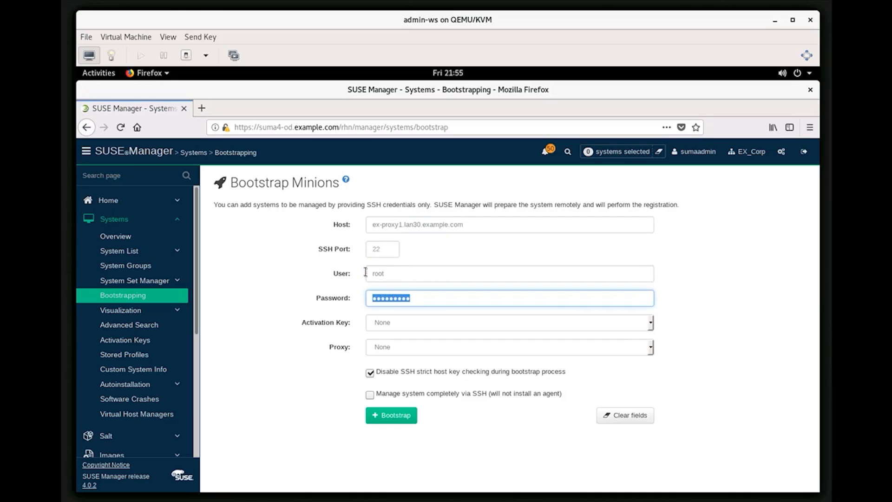
type("linux1234")
Choose activation key 1-proxy_key_sles-15-sp1 and leave Proxy set to None
left_click(650, 326)
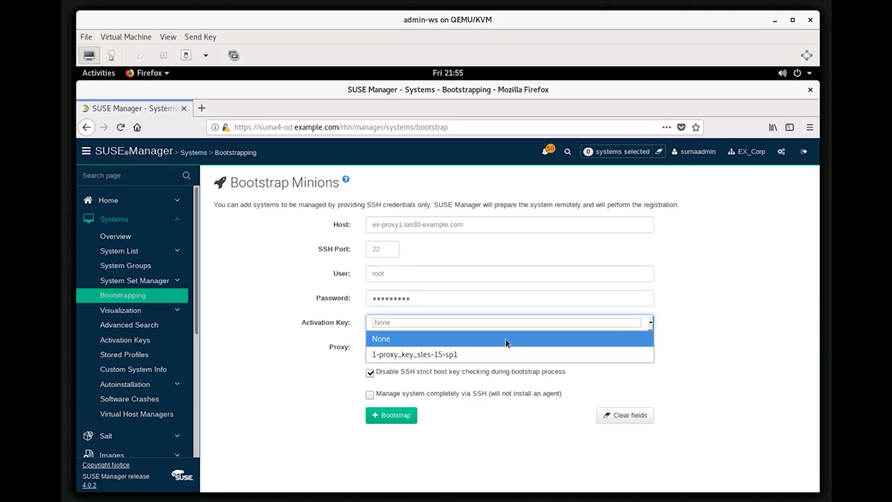
left_click(437, 354)
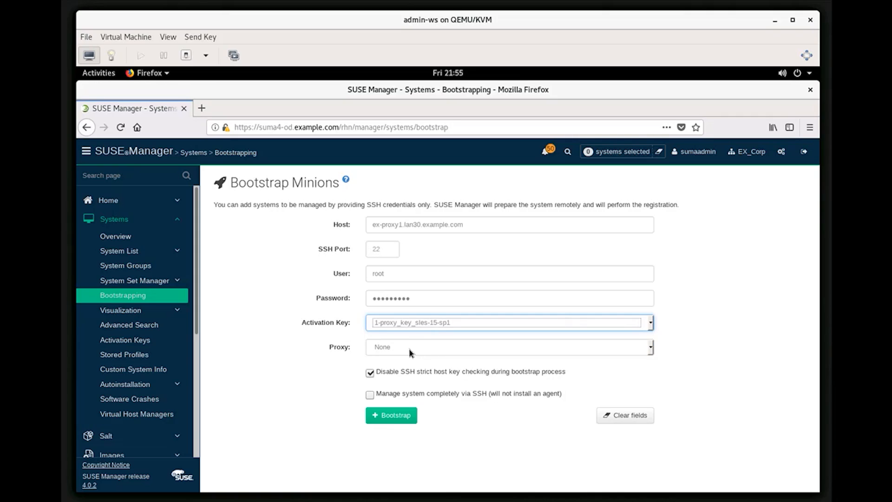
left_click(652, 349)
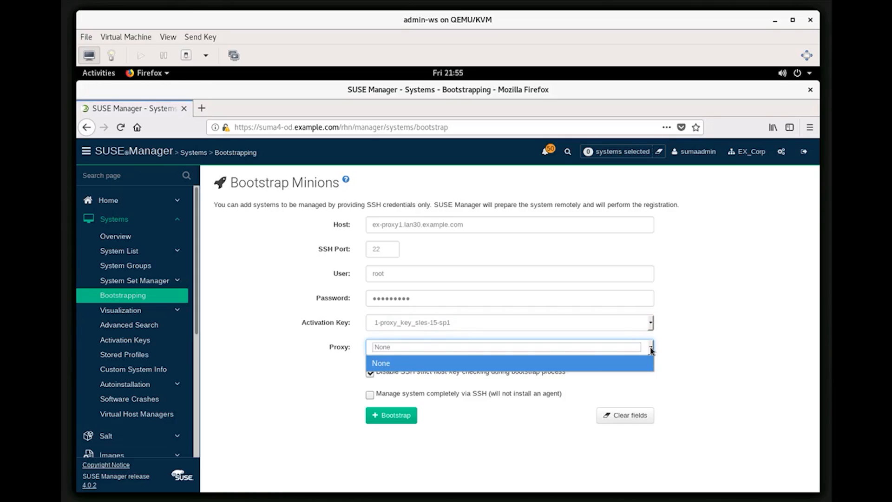
left_click(651, 350)
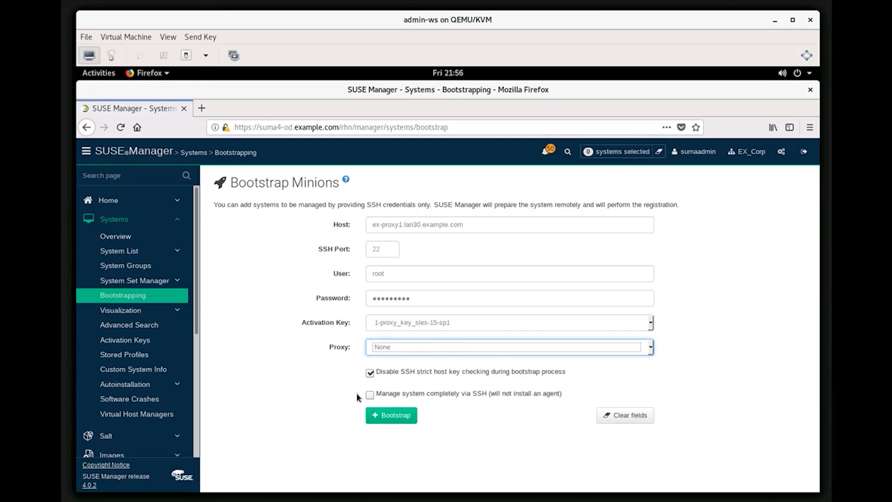
Bootstrap ex-proxy1.lan30.example.com, then check the Proxy and All system lists for the new Salt system
left_click(387, 416)
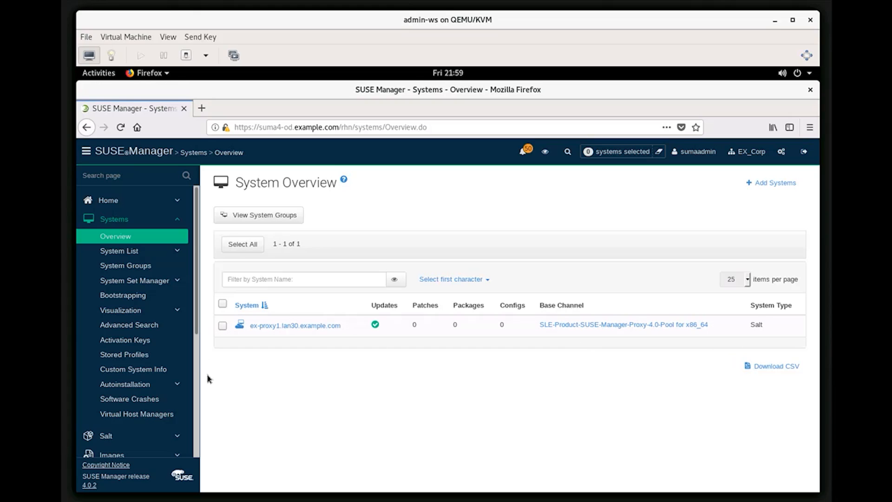
left_click(121, 252)
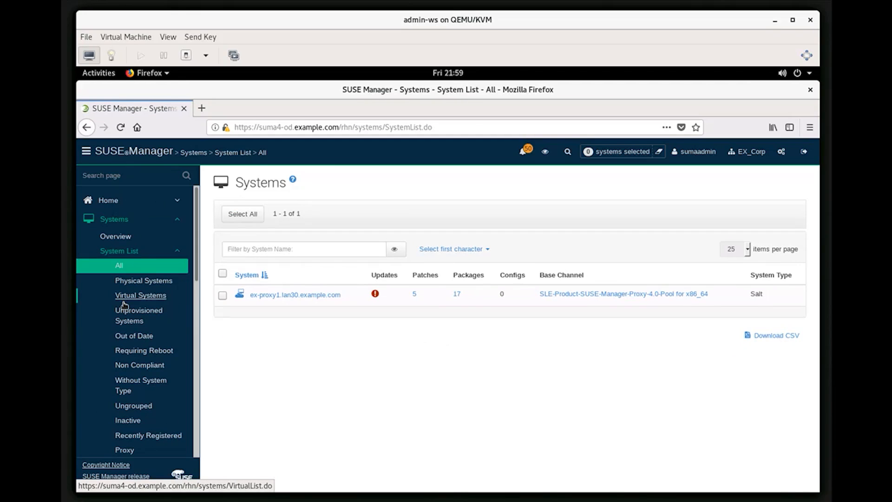
scroll(124, 305, "down", 1)
scroll(124, 305, "down", 2)
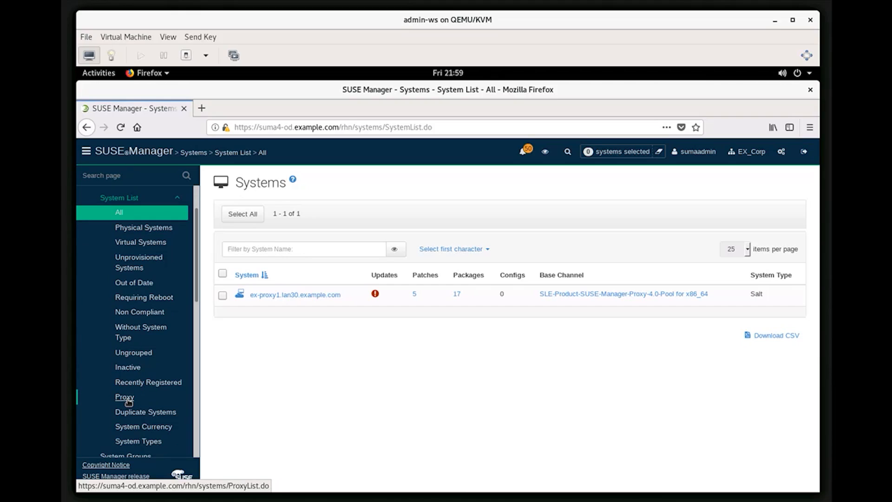
left_click(125, 398)
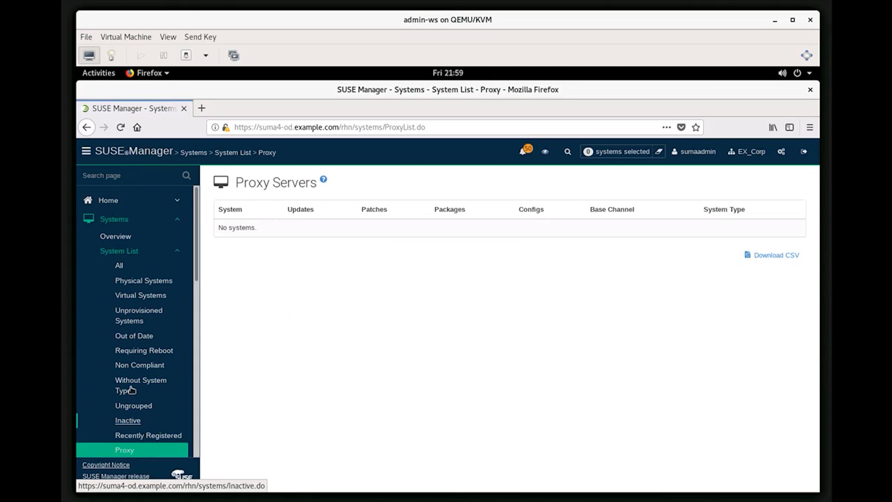
left_click(126, 450)
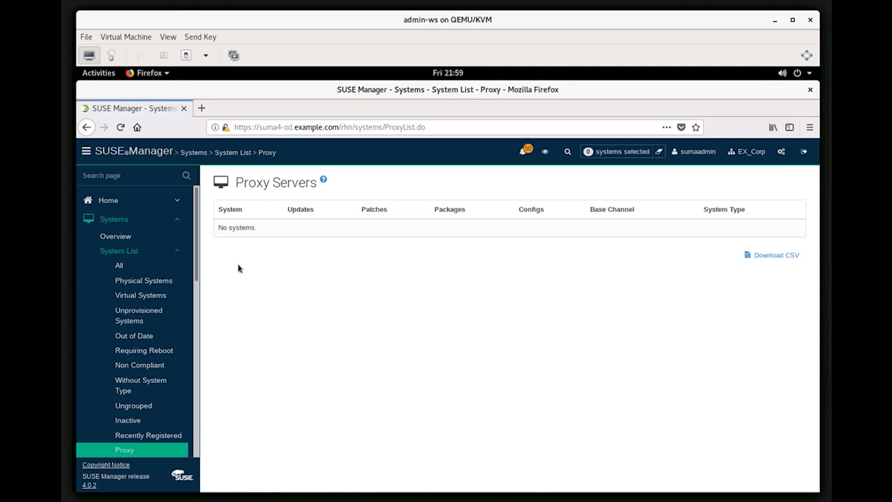
left_click(120, 268)
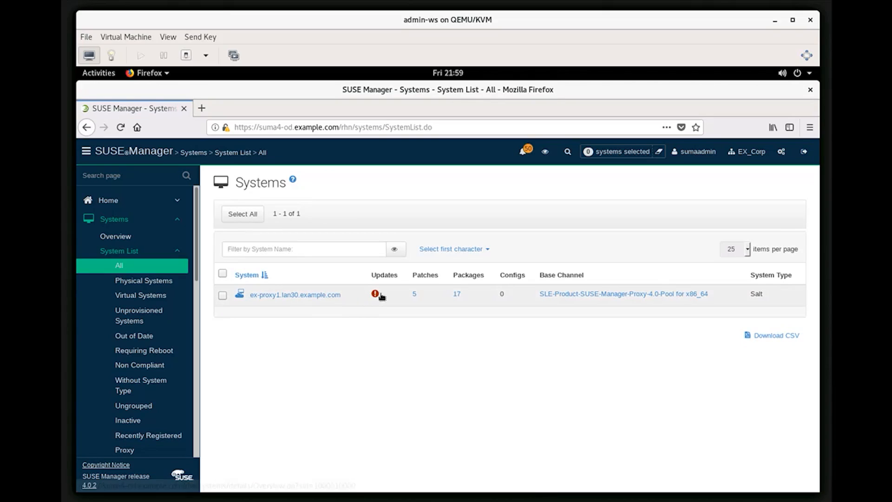
Open ex-proxy1's overview, confirm system type Salt, and view its Groups tab
left_click(309, 296)
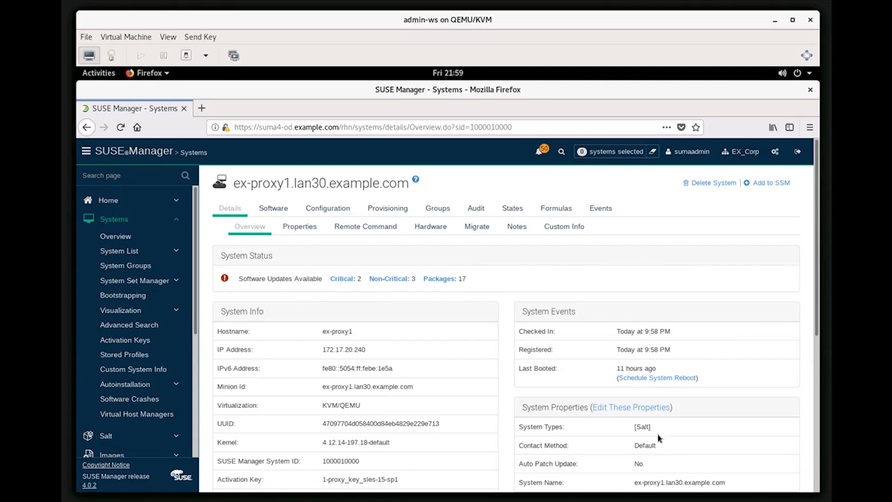
triple_click(621, 427)
left_click(437, 212)
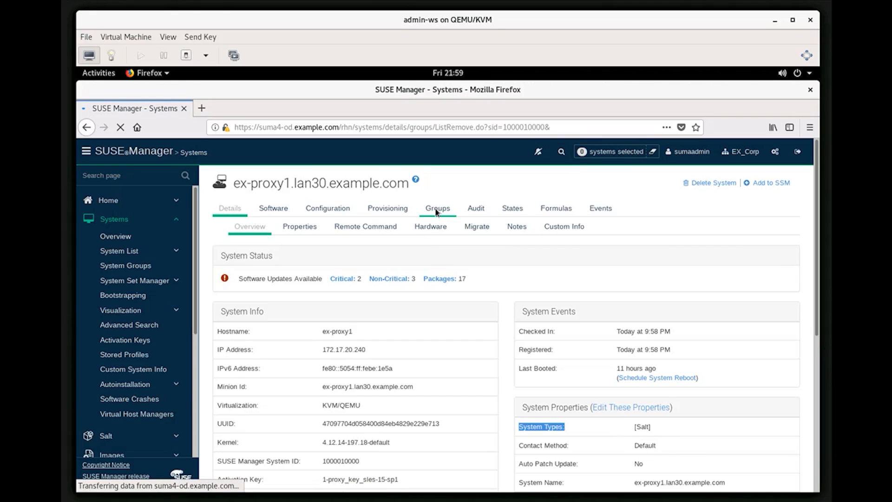